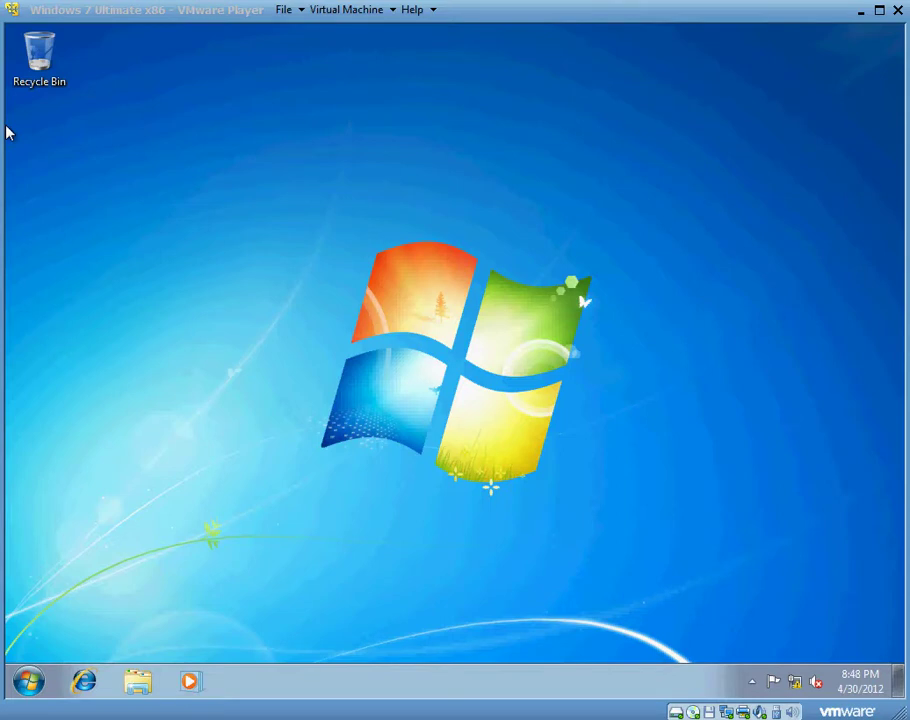
In Computer's Remote settings, allow Remote Desktop connections from computers running any version
click(171, 467)
click(36, 680)
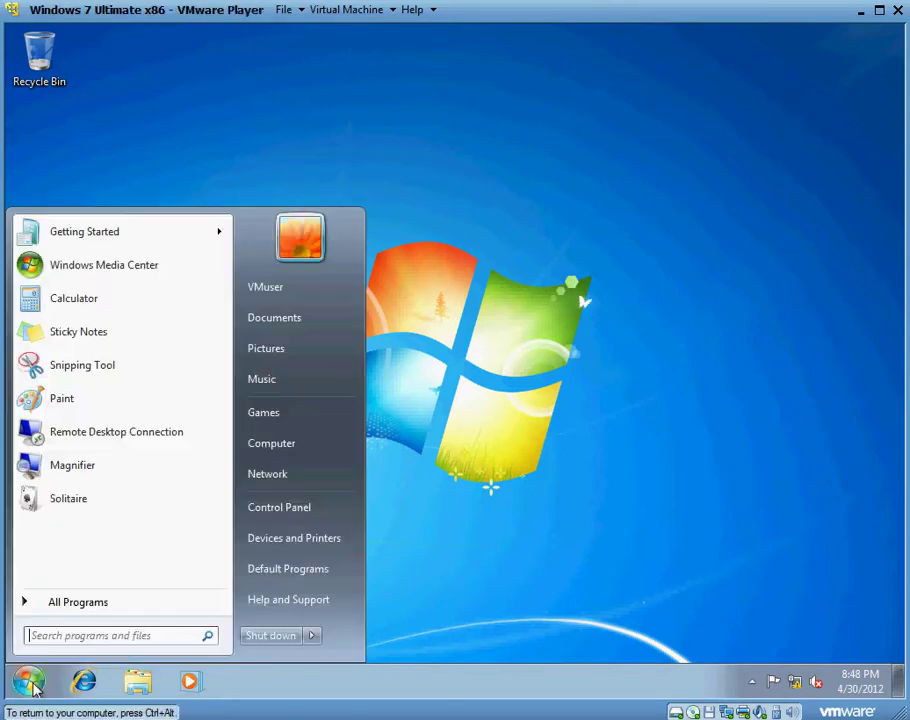
right_click(272, 450)
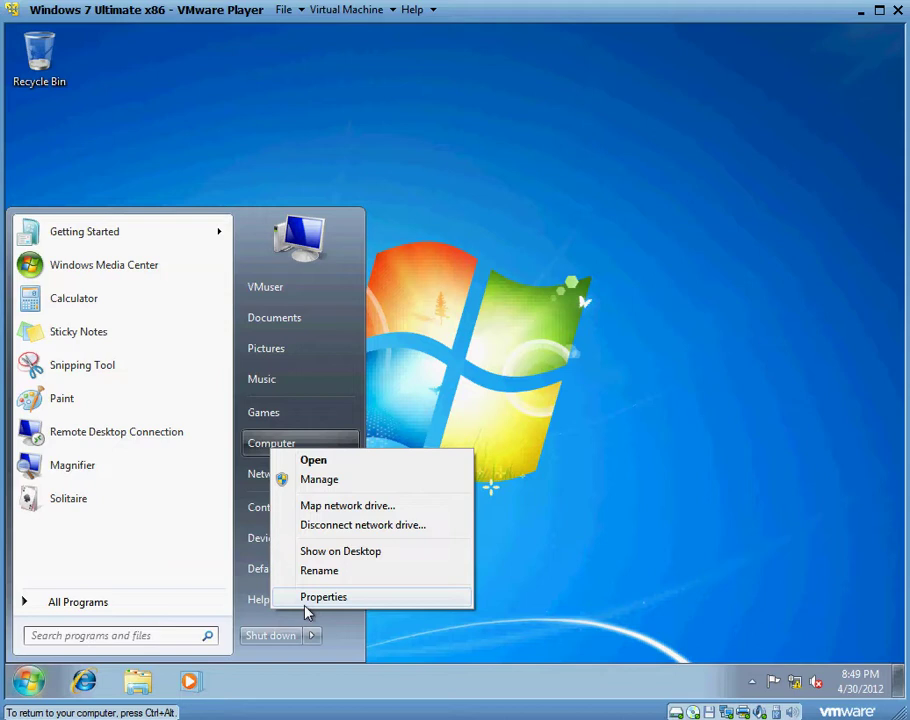
click(318, 597)
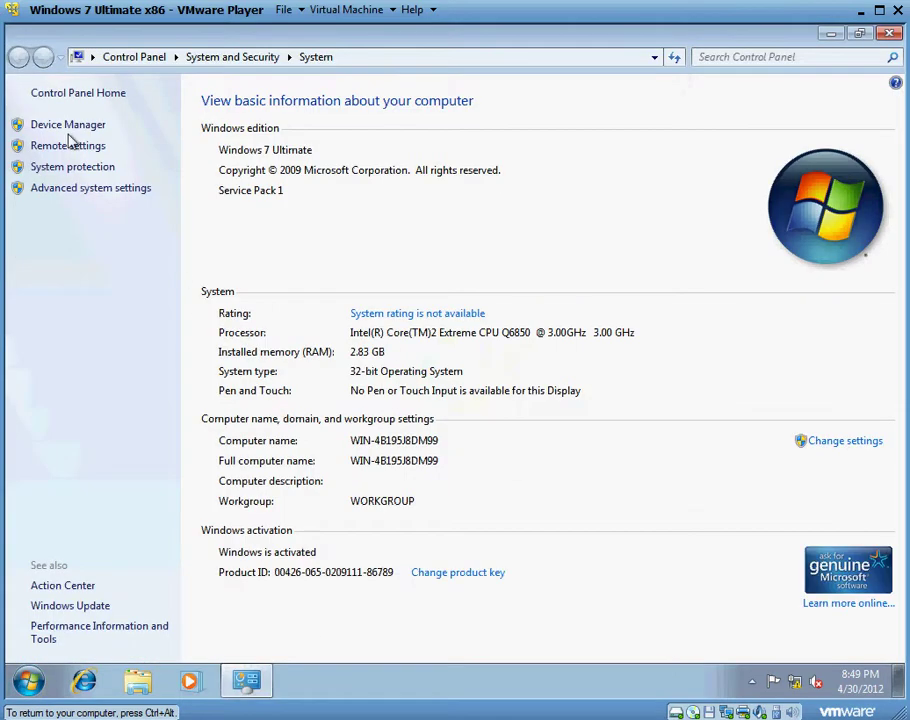
click(71, 148)
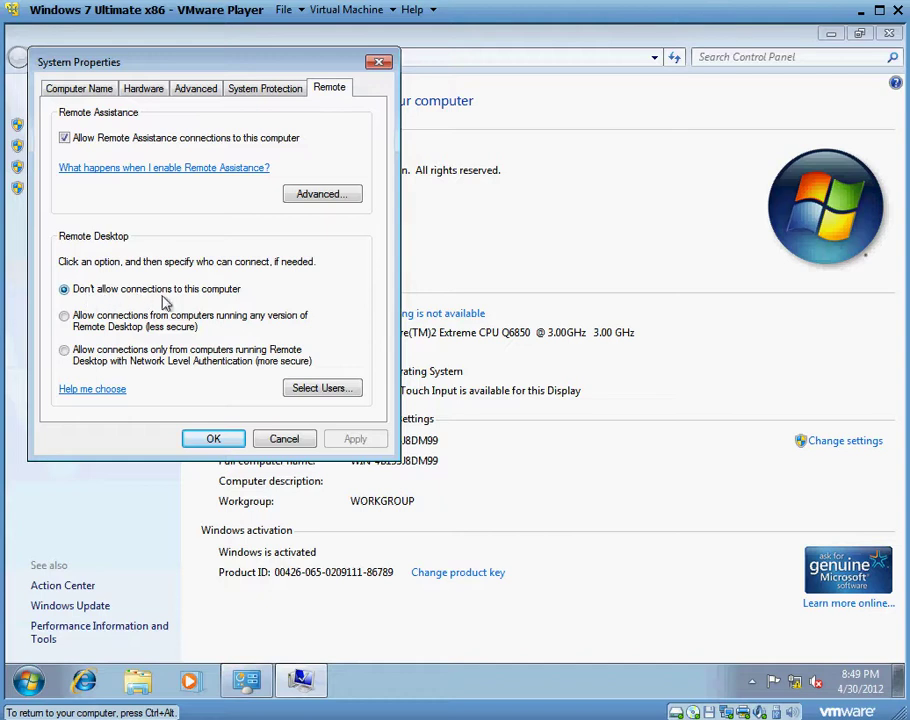
click(105, 321)
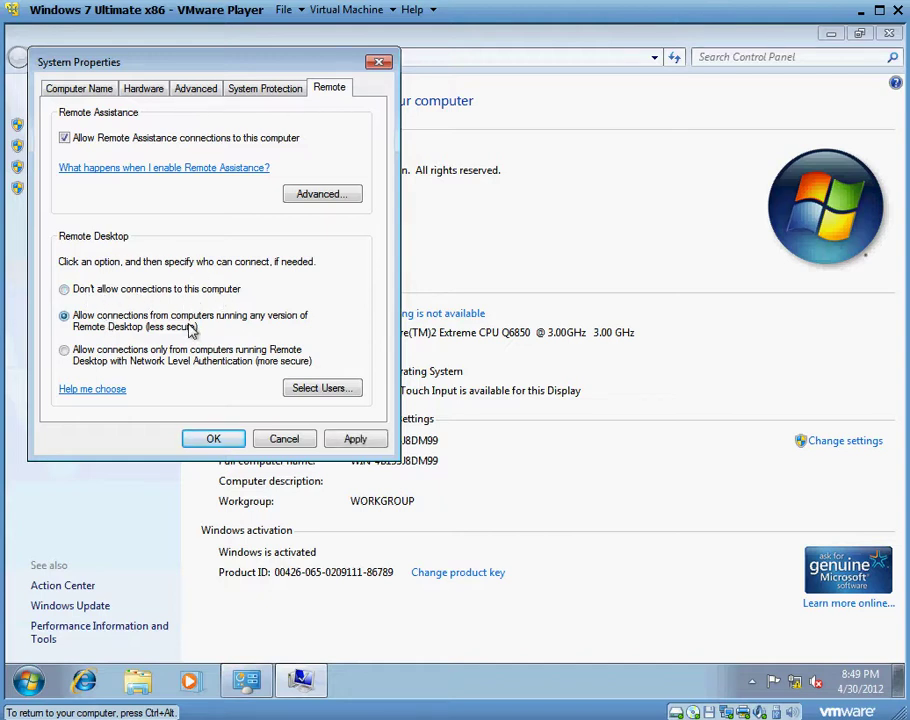
click(353, 445)
click(213, 440)
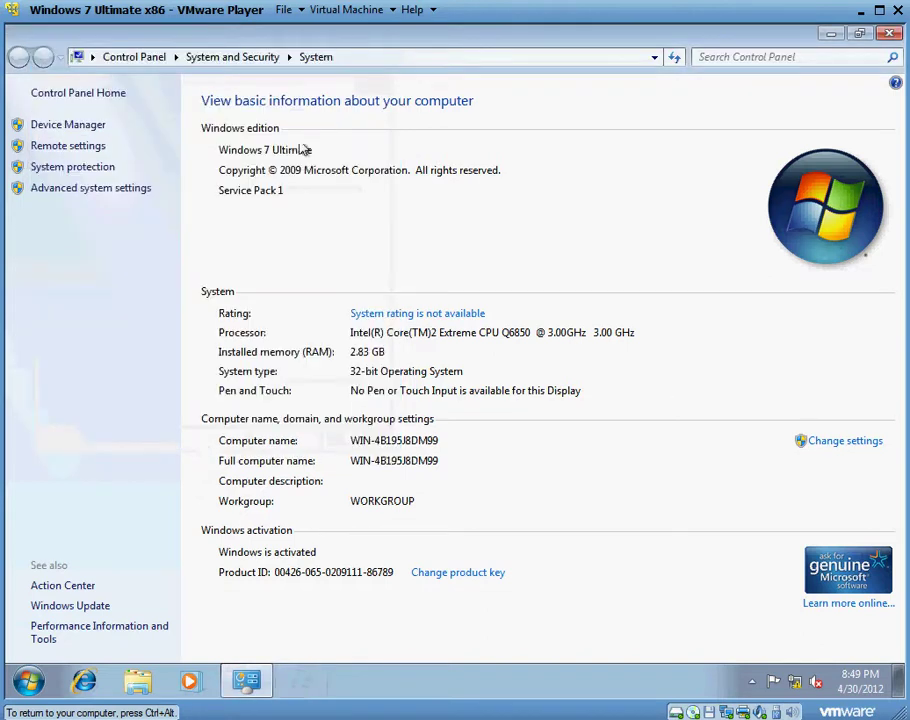
Close the System window and check ipconfig /all for IPv4 192.168.0.193 and gateway 192.168.0.1
click(895, 36)
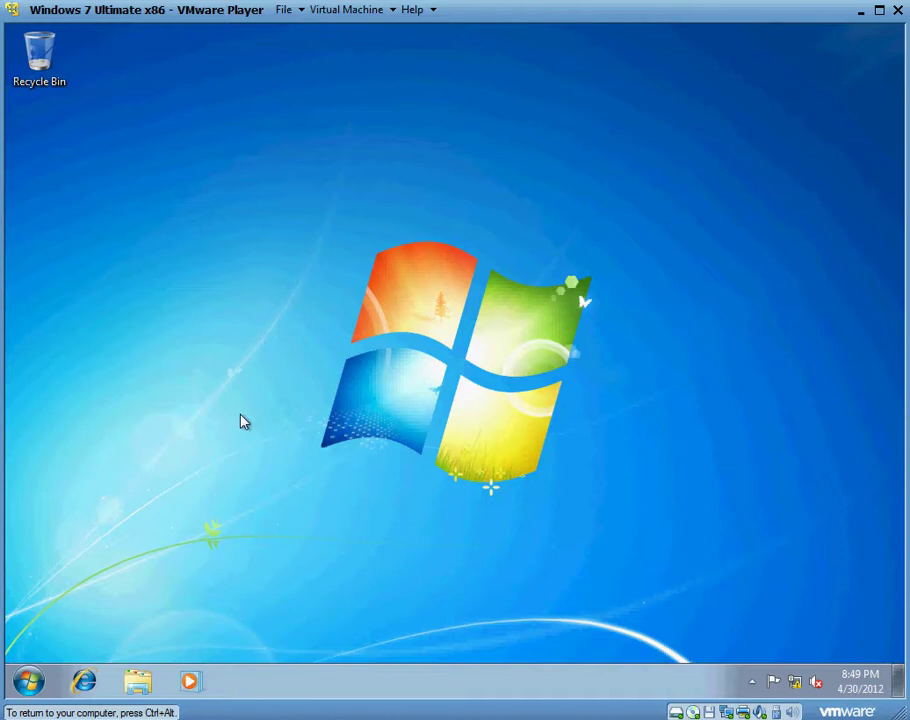
key(super+r)
text(cmd)
key(Return)
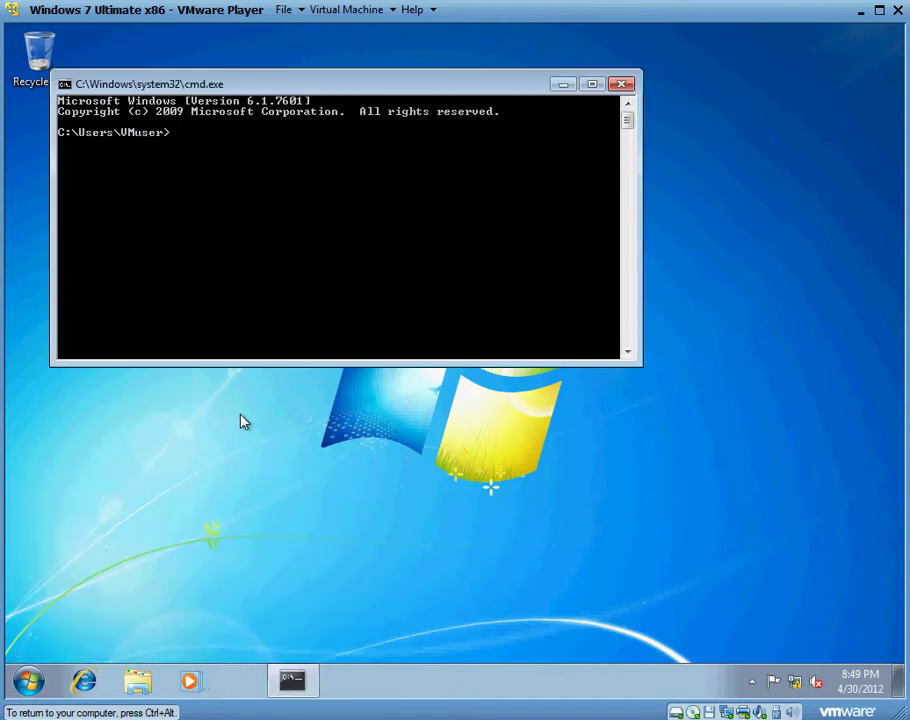
text(ipconfig /all)
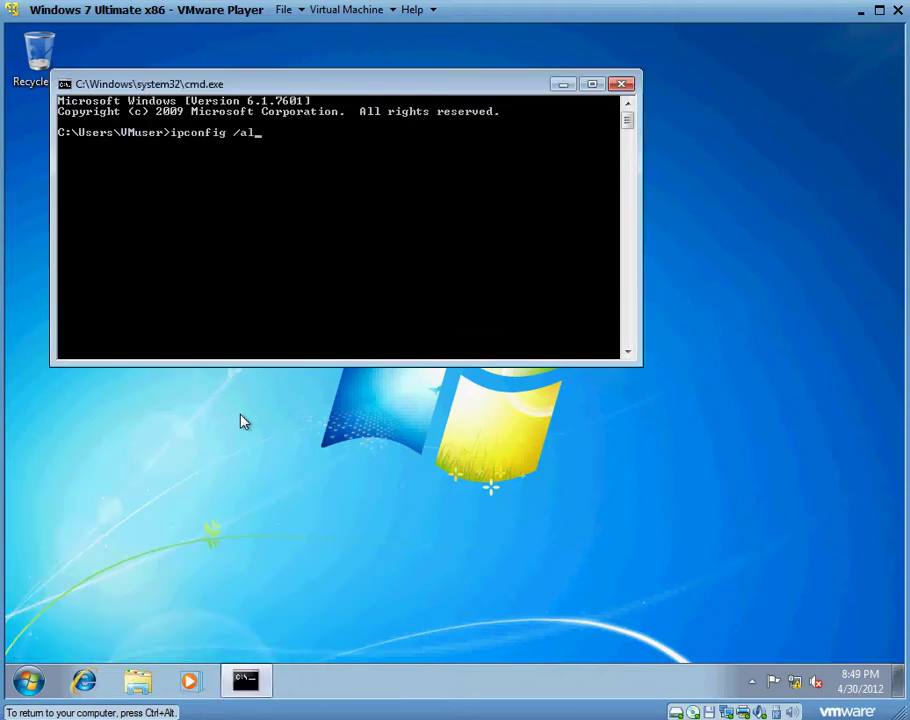
key(Return)
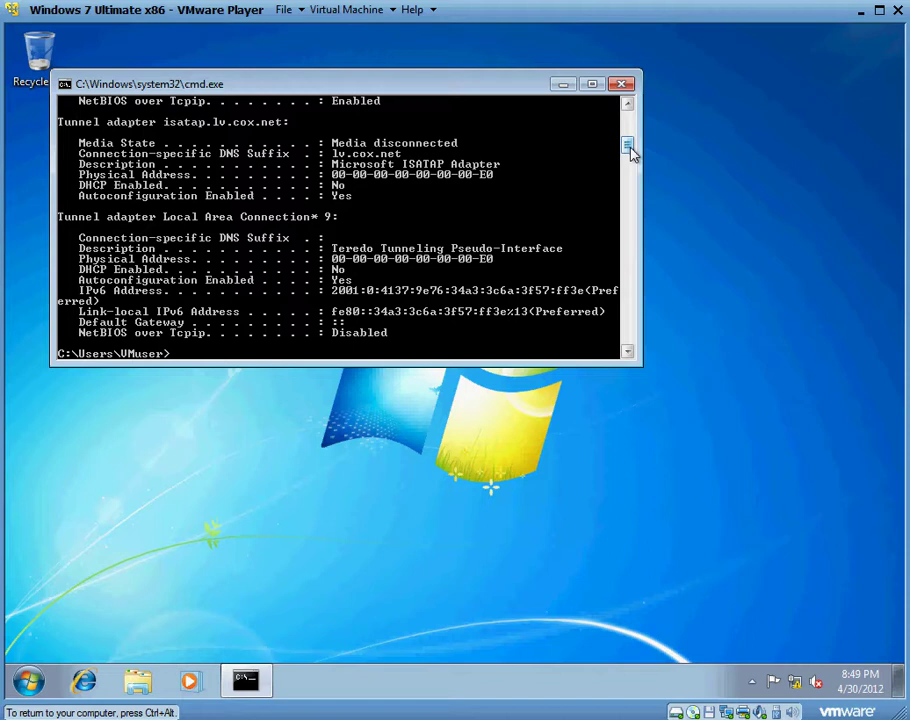
scroll(629, 150, up, 7)
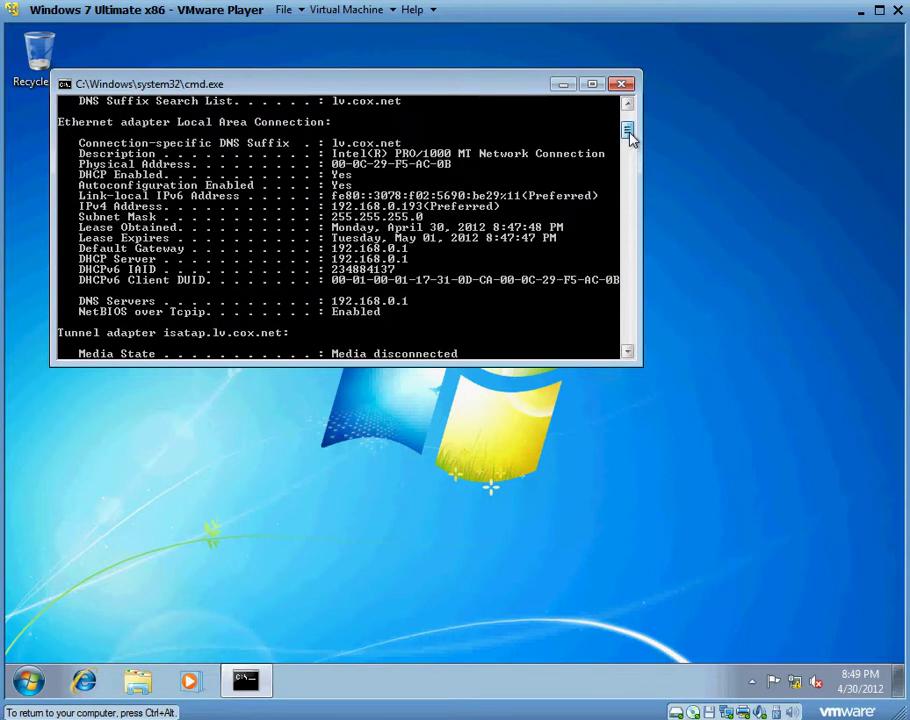
scroll(629, 137, up, 1)
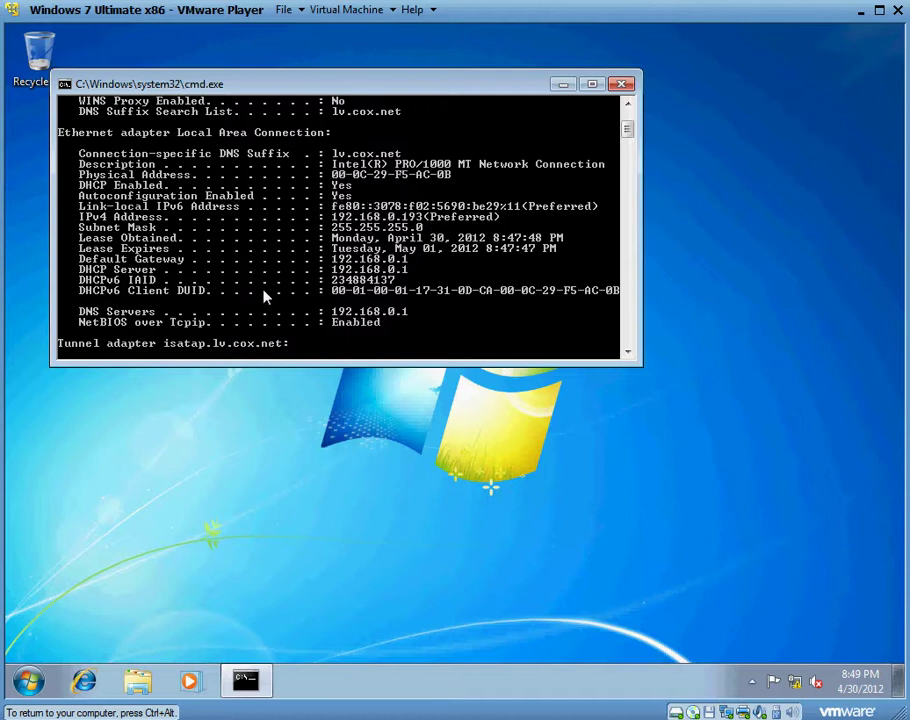
click(623, 85)
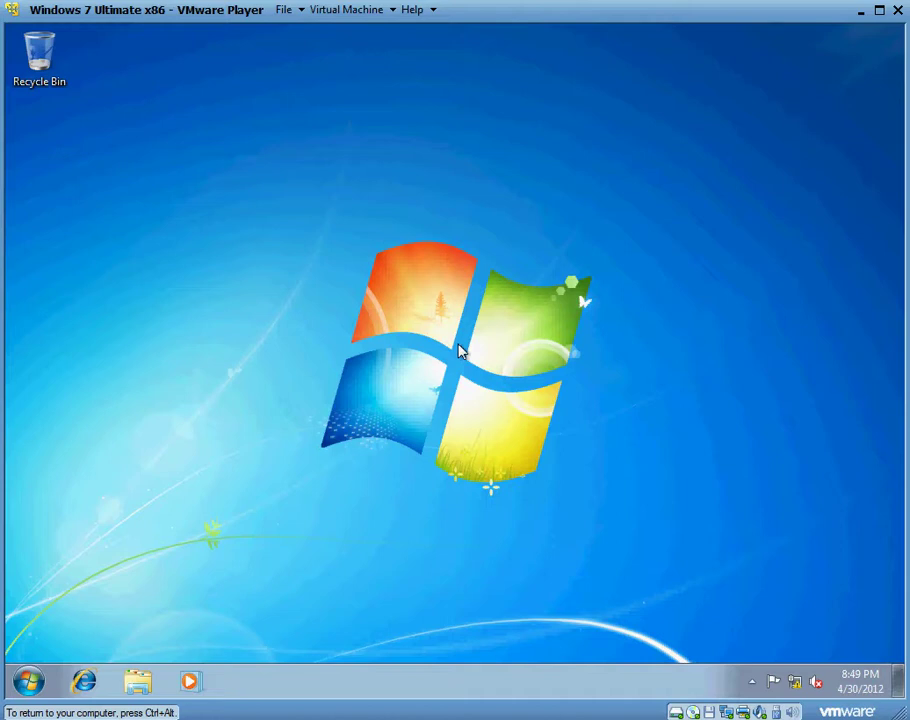
Open the Local Area Connection properties through the Network and Sharing Center's adapter settings
click(28, 680)
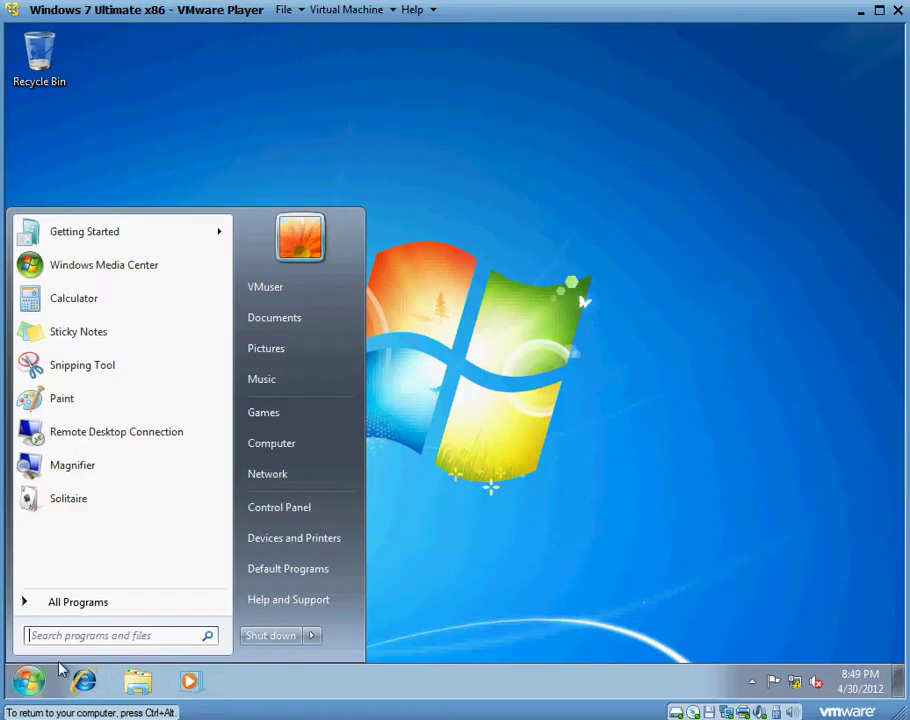
right_click(297, 477)
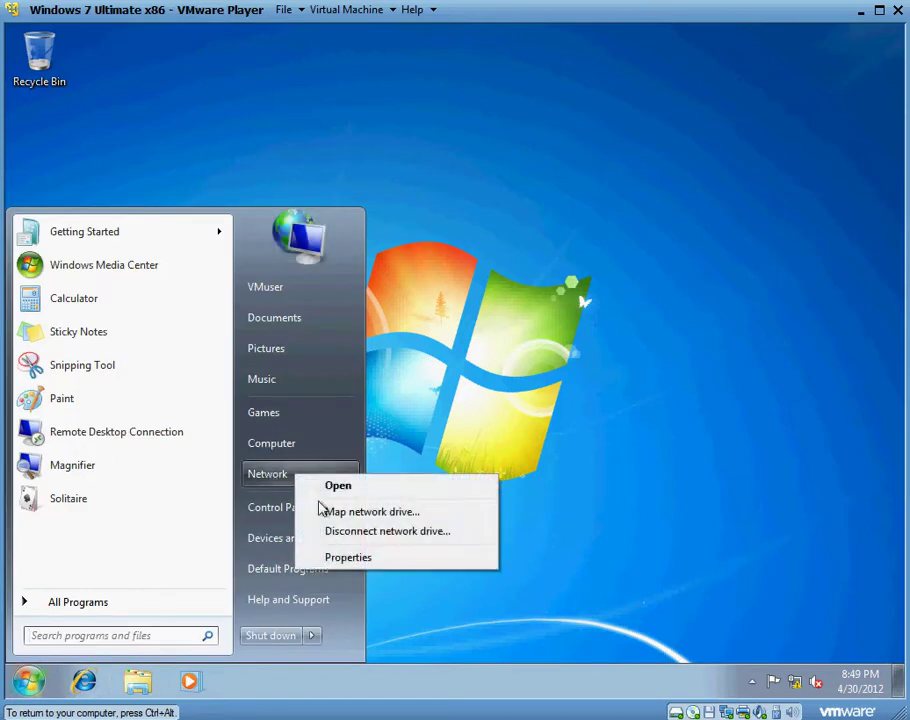
click(340, 558)
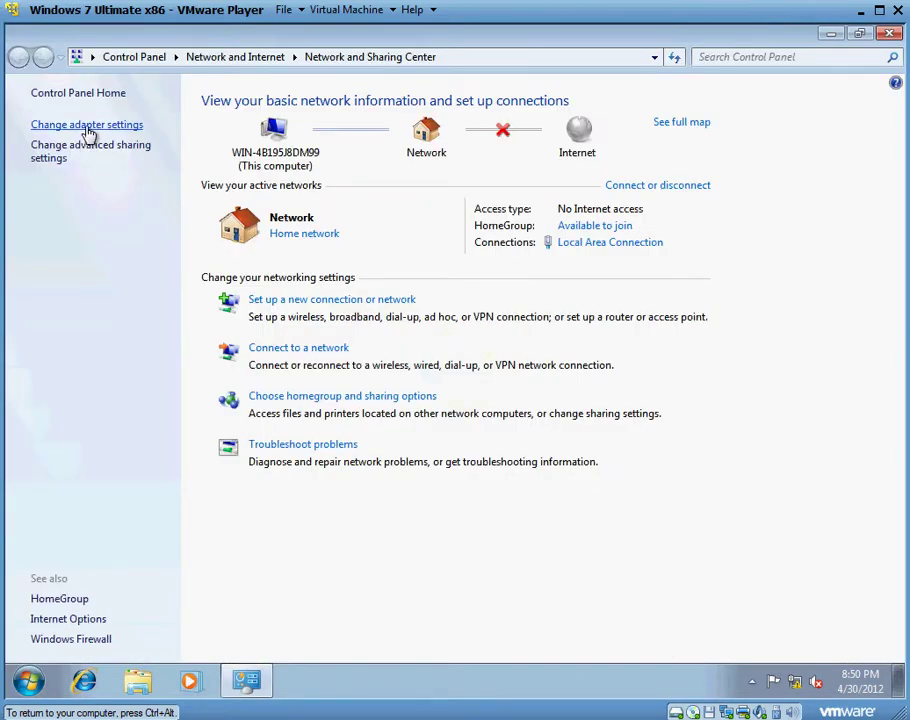
click(88, 133)
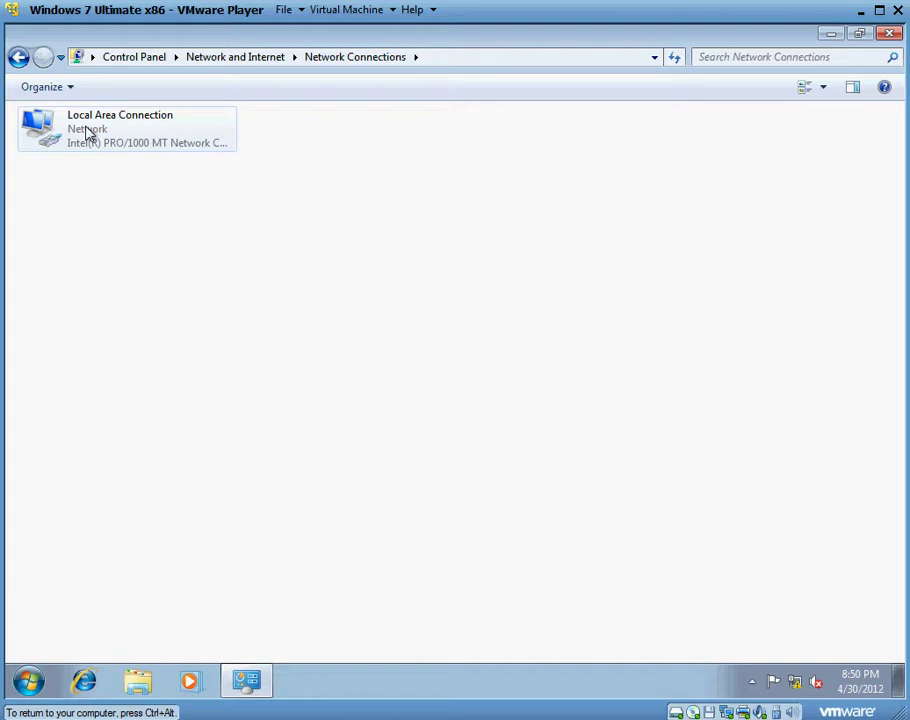
click(87, 132)
right_click(87, 132)
click(139, 296)
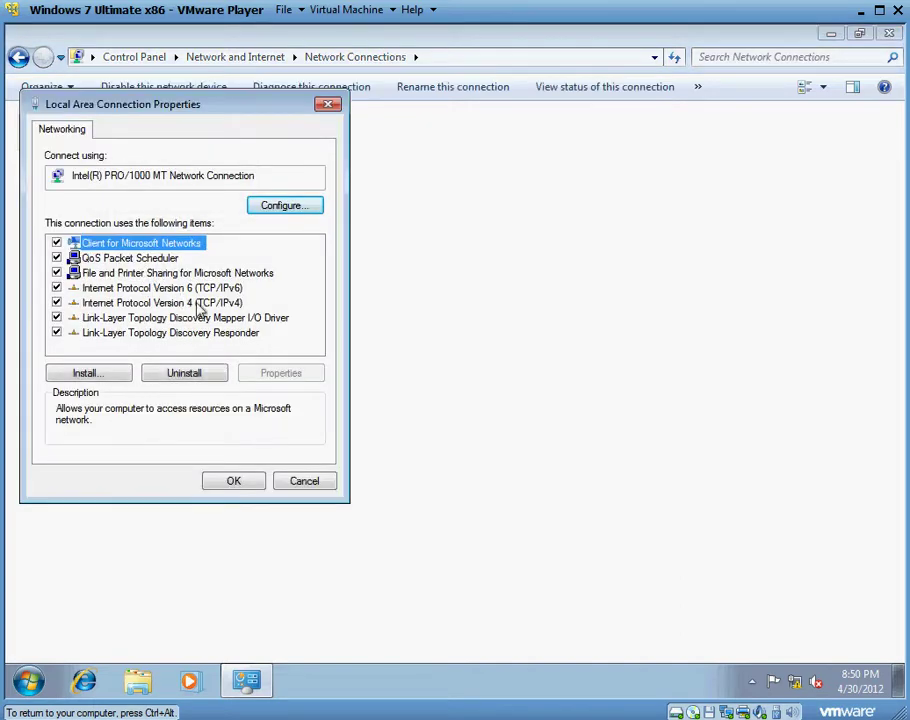
click(200, 303)
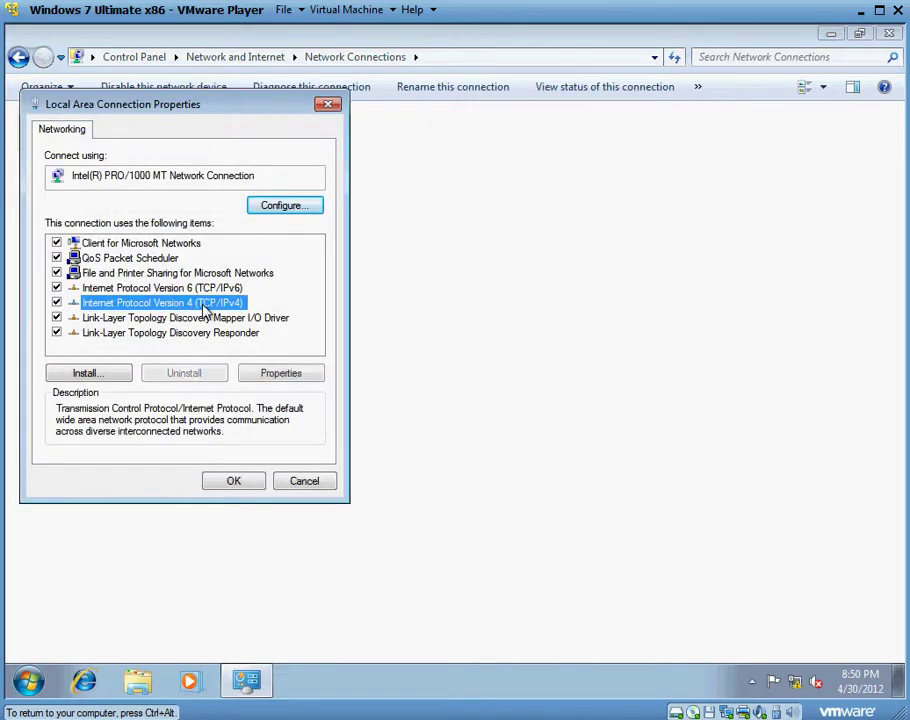
Give IPv4 static IP 192.168.0.193, mask 255.255.255.0, gateway 192.168.0.1, DNS 68.105.28.11 and 68.105.29.11
click(279, 373)
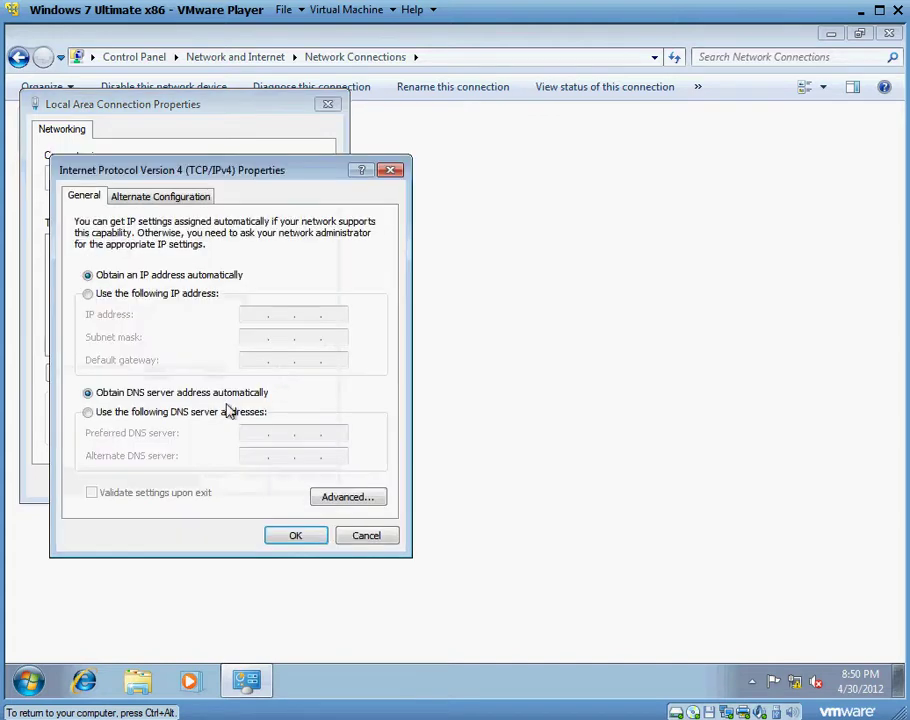
click(117, 298)
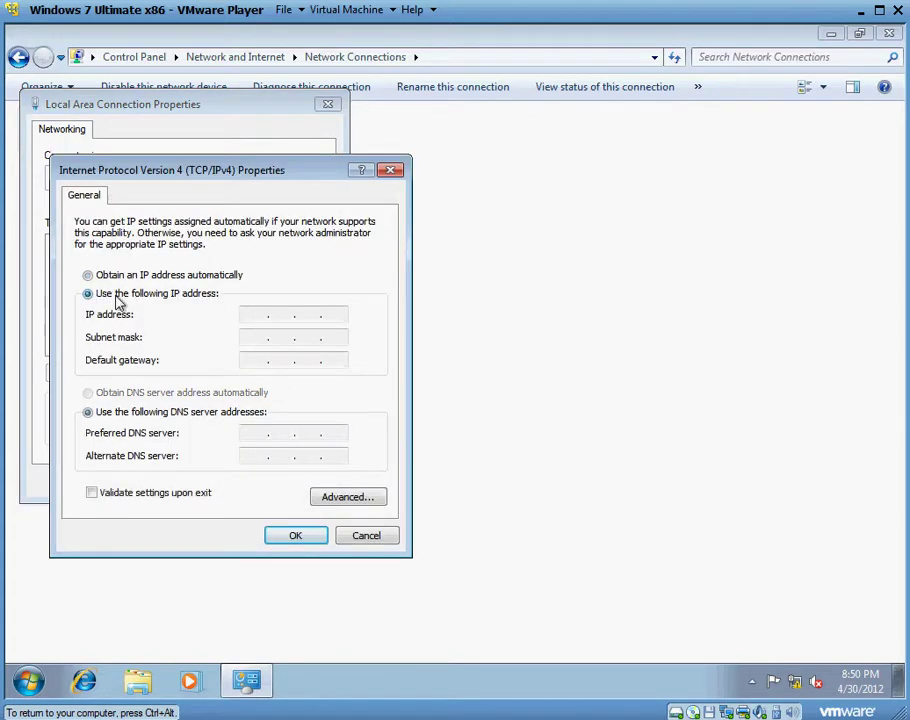
text(192.168.0.)
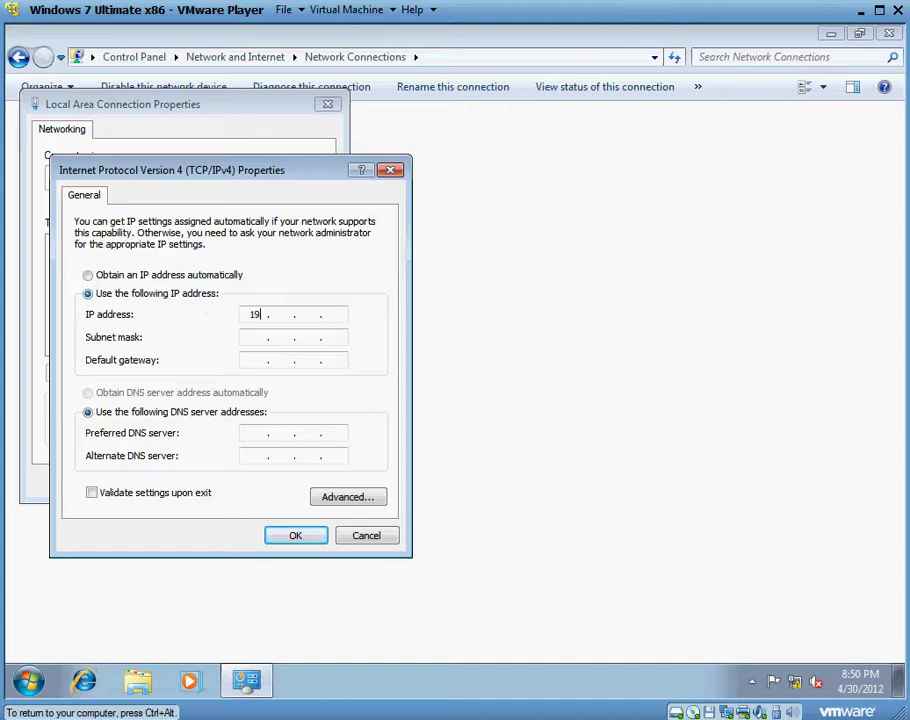
text(193)
key(Tab)
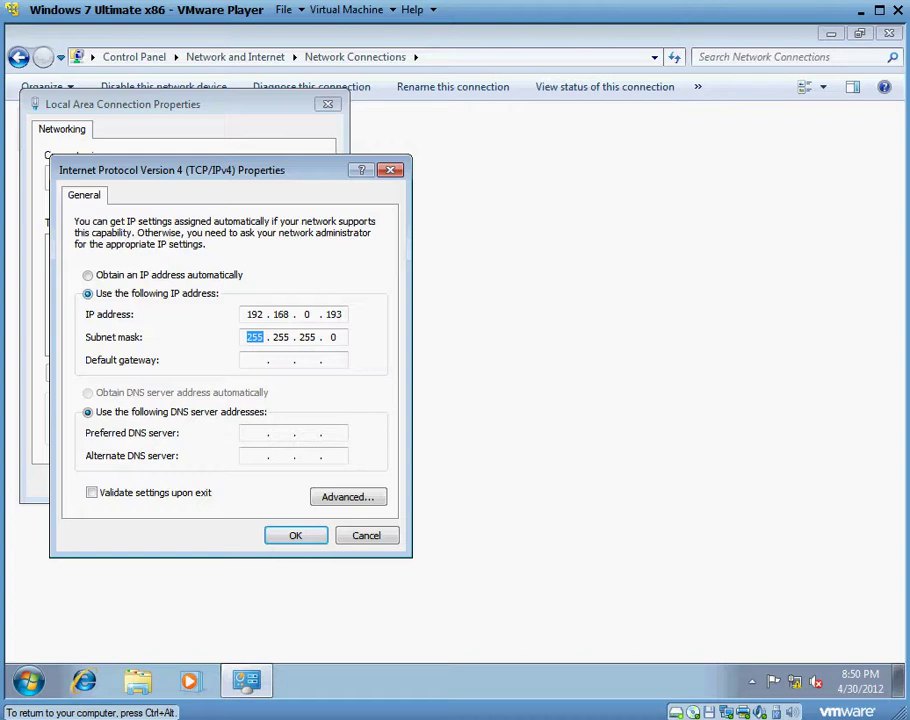
key(Tab)
text(1921680.1)
key(Tab)
key(Tab)
text(68 . 105 . 28 . 11)
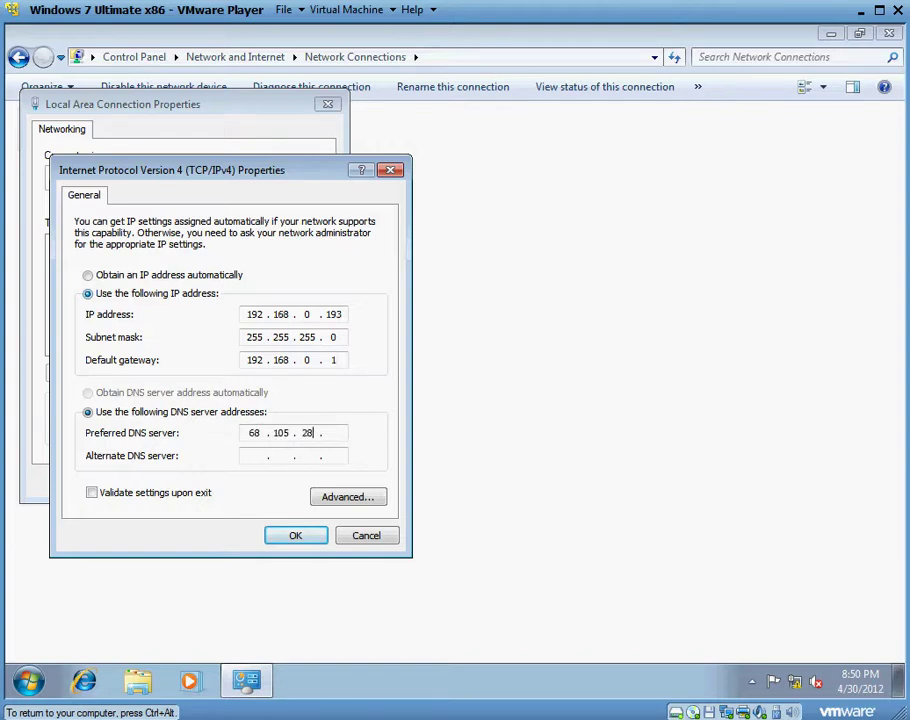
key(Tab)
text(68.105.29.11)
click(300, 536)
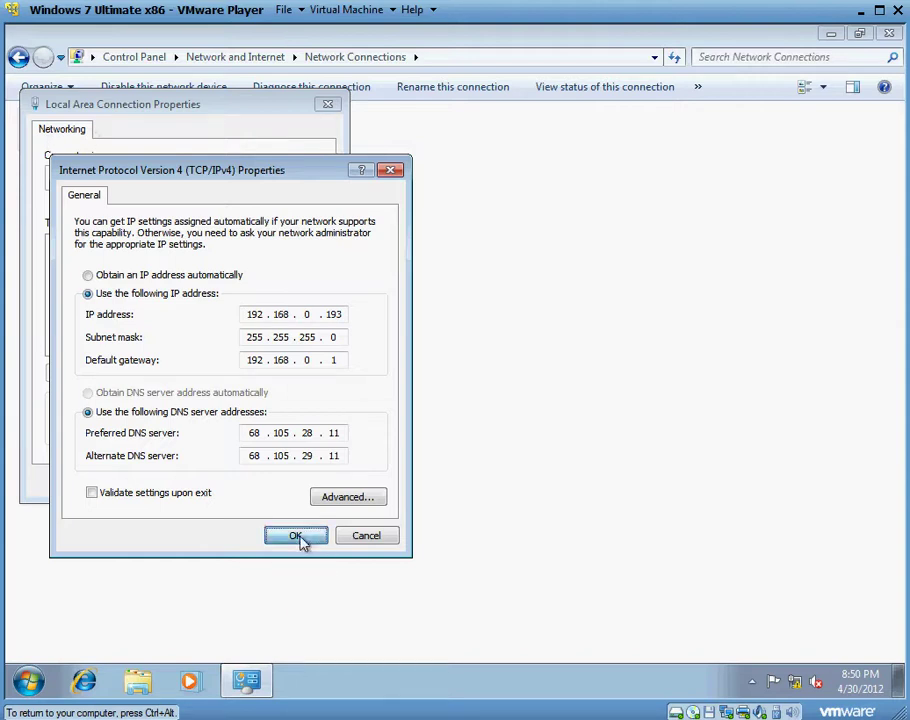
click(246, 486)
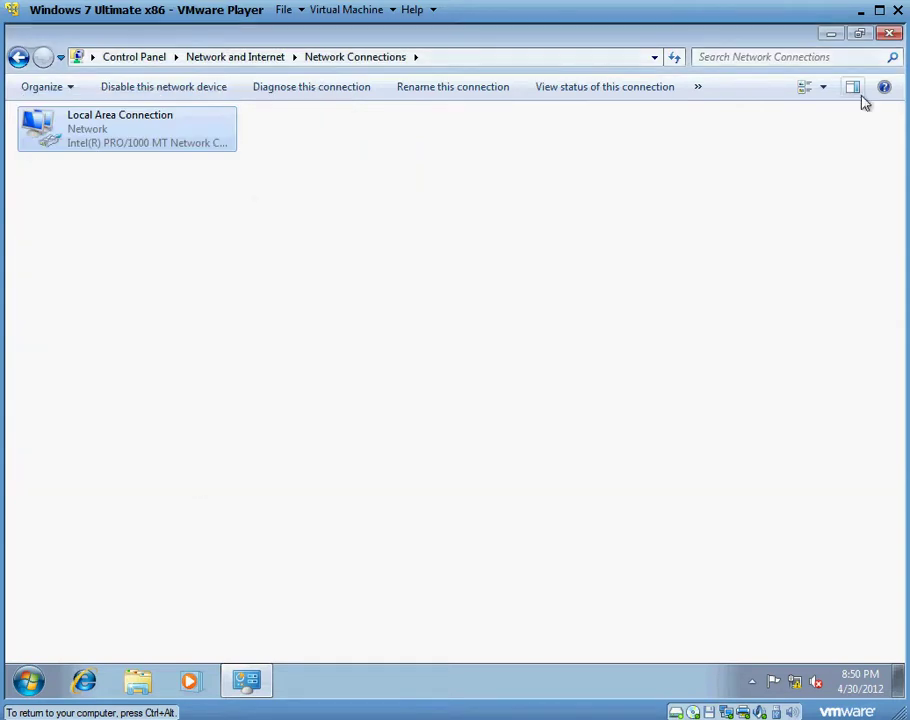
click(831, 33)
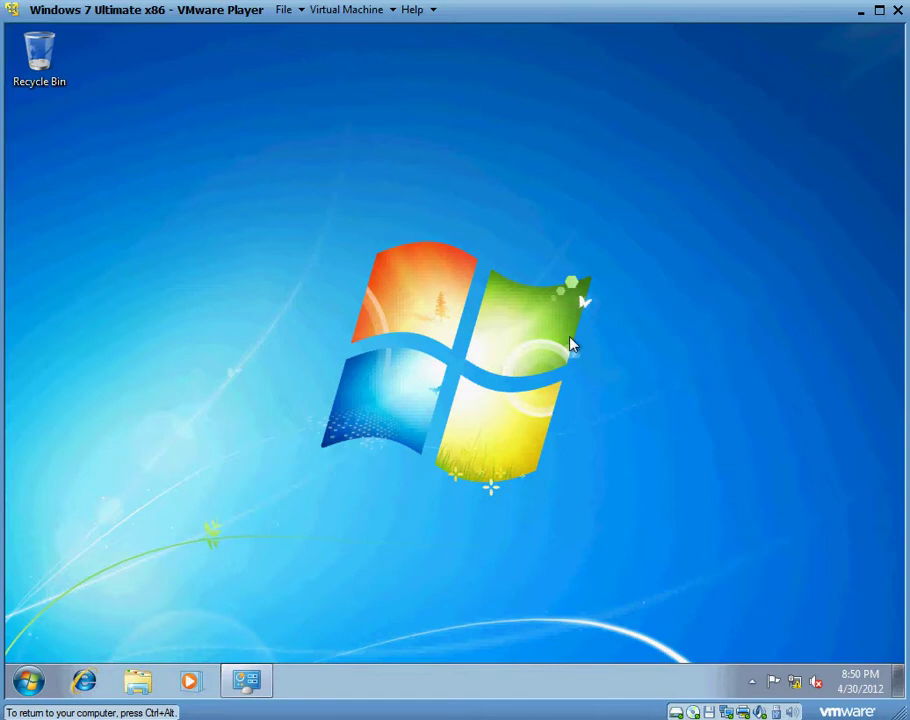
key(super+r)
Rerun ipconfig /all to confirm IPv4 192.168.0.193 with DHCP disabled, then close the console
text(cmd)
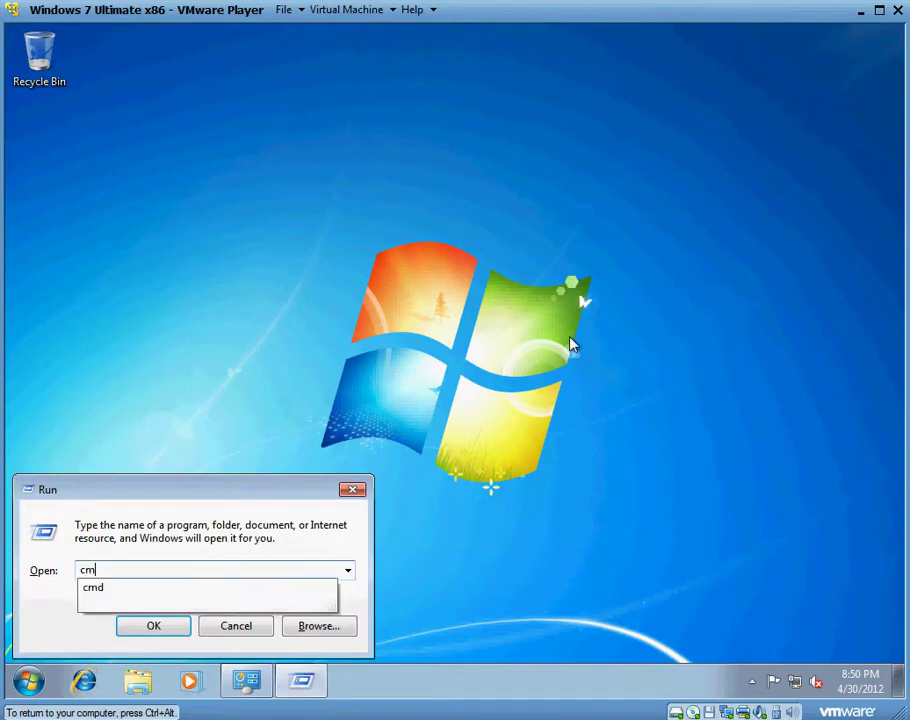
key(Return)
text(ipconfig /all)
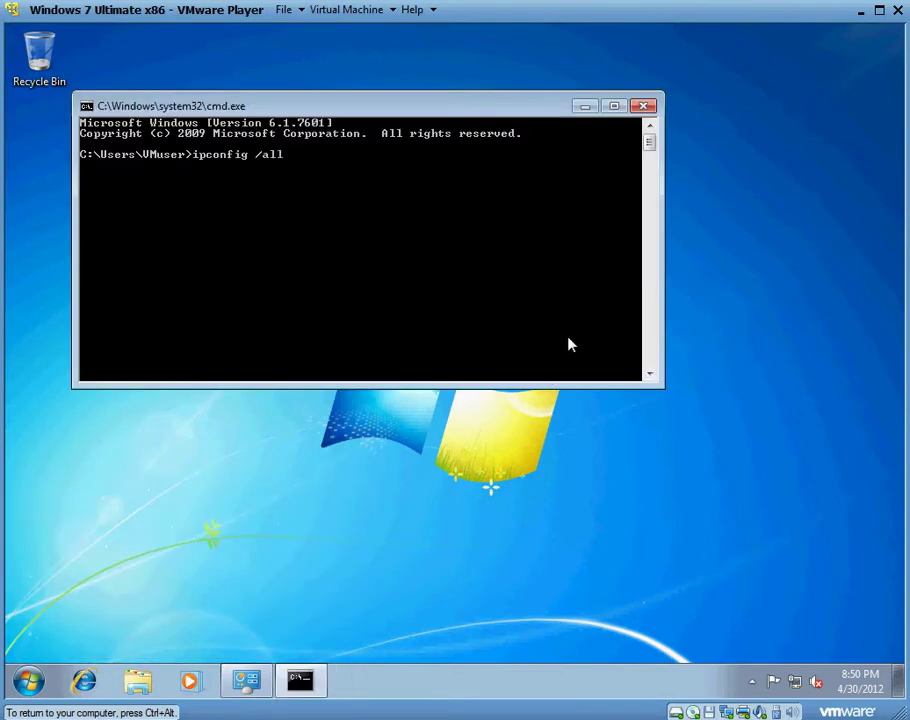
key(Return)
scroll(645, 177, up, 7)
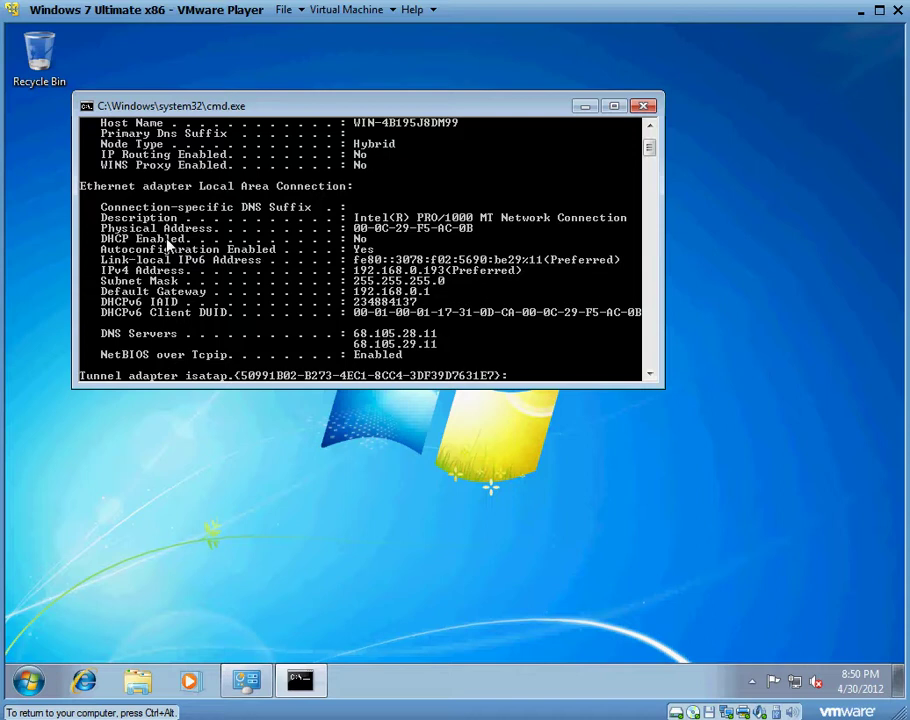
click(645, 107)
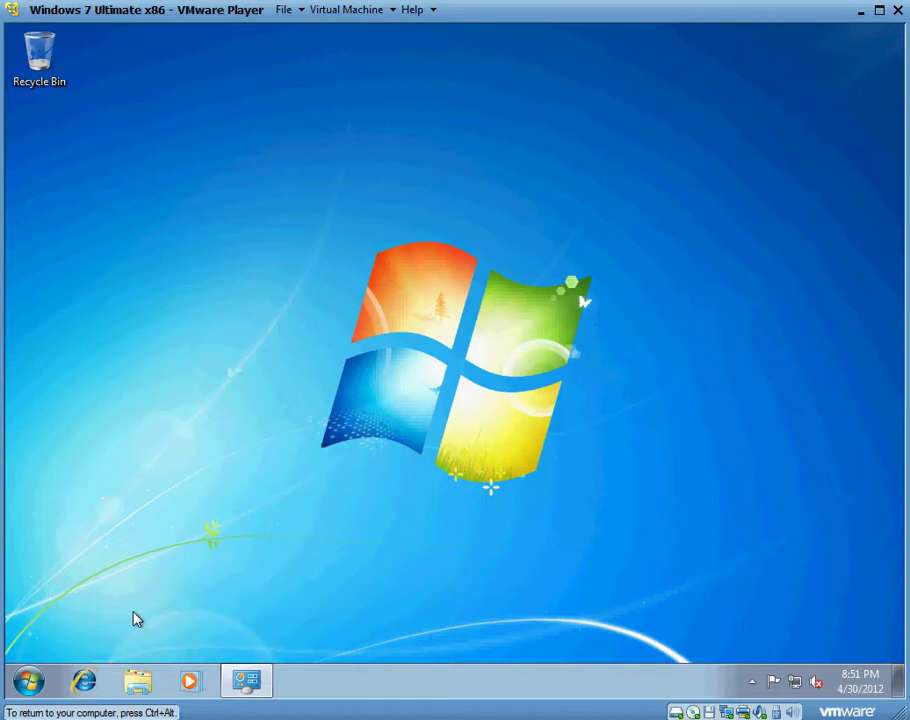
click(28, 681)
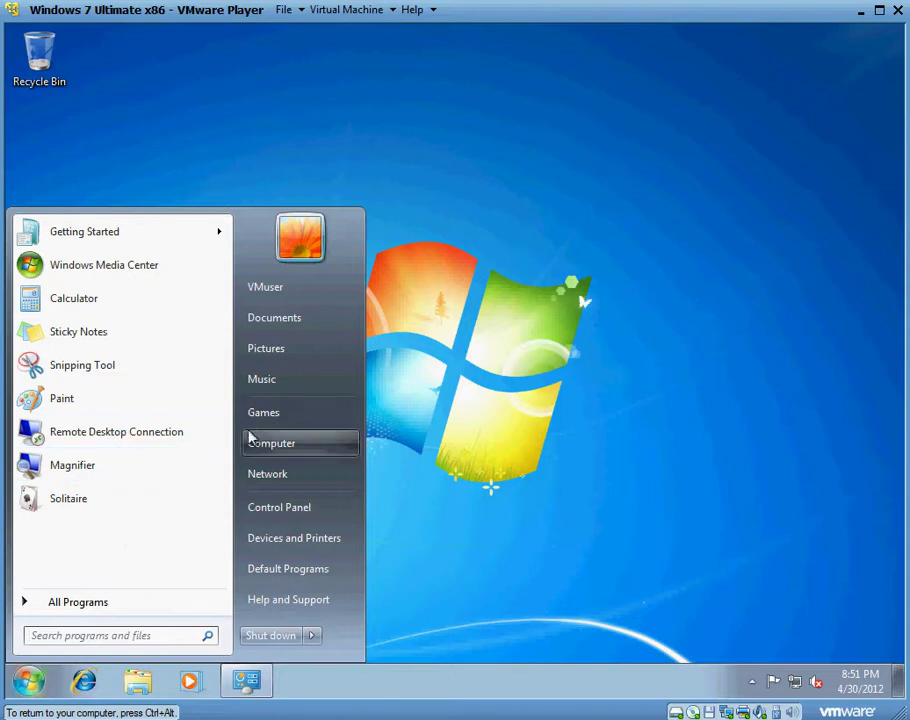
click(410, 425)
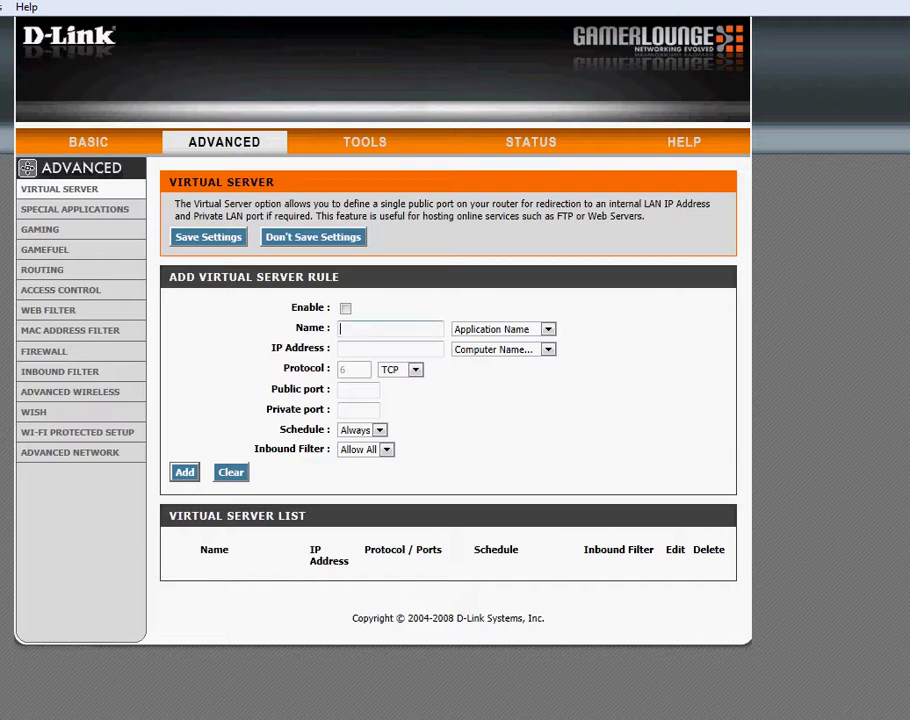
Add an enabled virtual server rule 'RDP - VM' forwarding public port 12345 to 192.168.0.193 port 3389
text(RDP - VM)
click(390, 348)
text(192.)
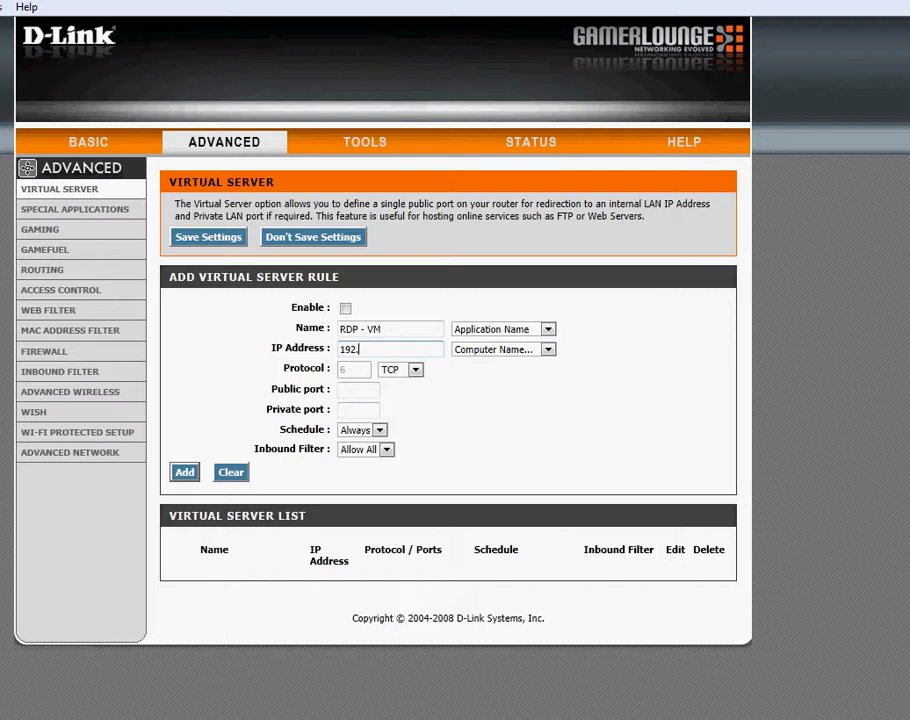
text(168.0.193)
click(358, 389)
text(12345)
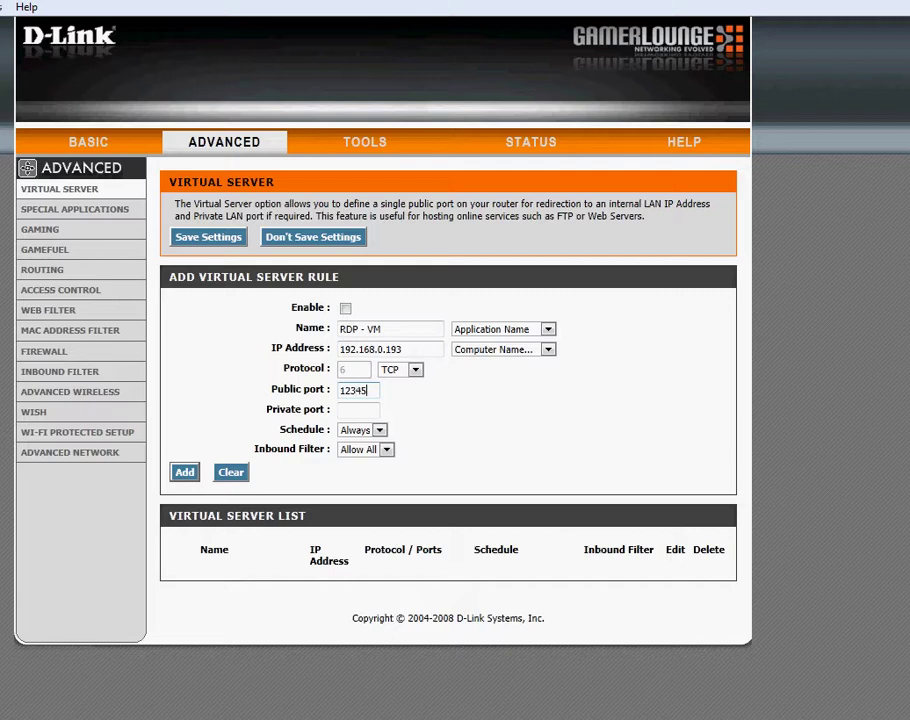
key(Tab)
text(3389)
click(345, 308)
click(184, 472)
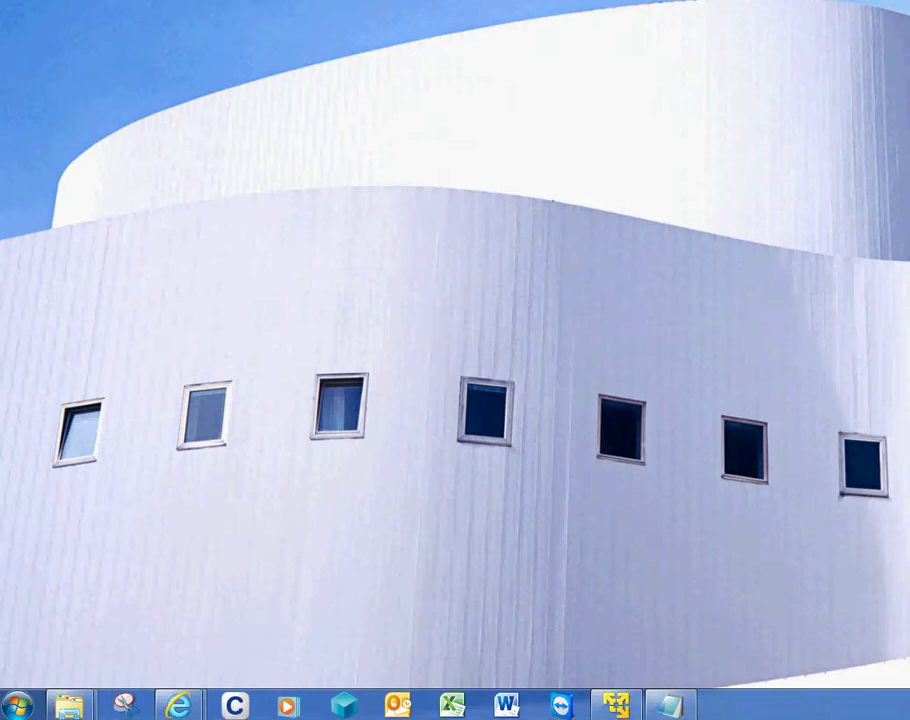
Launch Remote Desktop Connection by searching for mstsc in the Start menu
key(super)
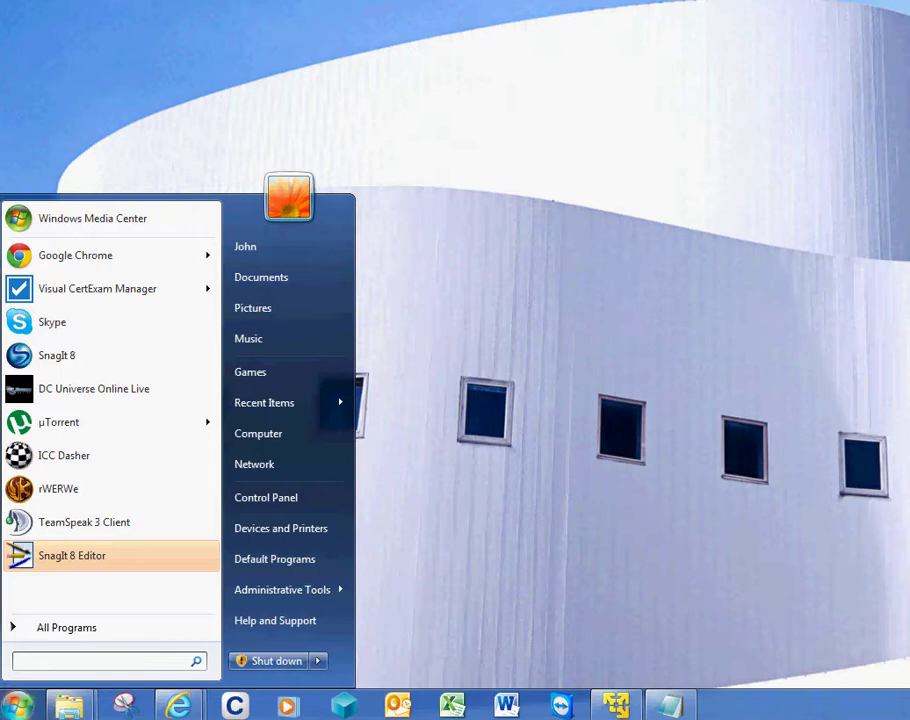
text(mstsc)
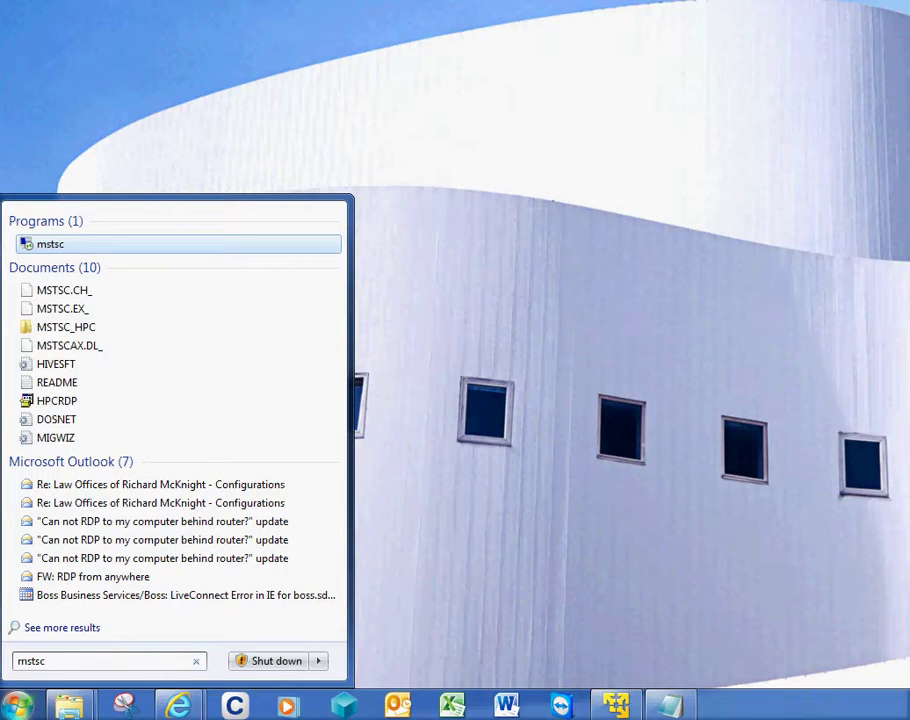
key(Return)
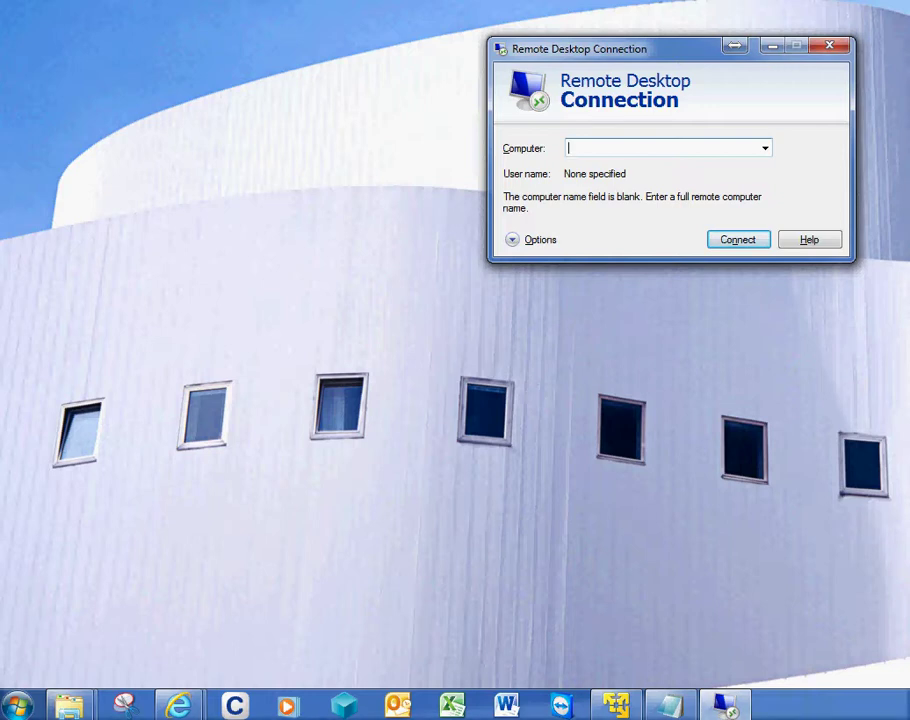
Start a Remote Desktop connection to 192.168.0.193
text(19)
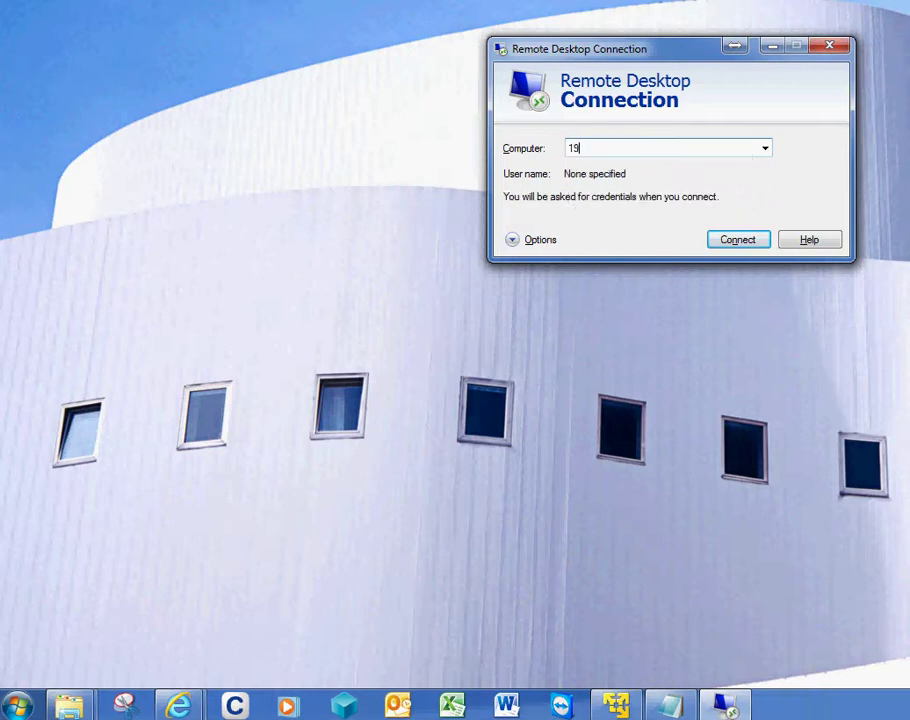
text(2.168.0.193)
key(Return)
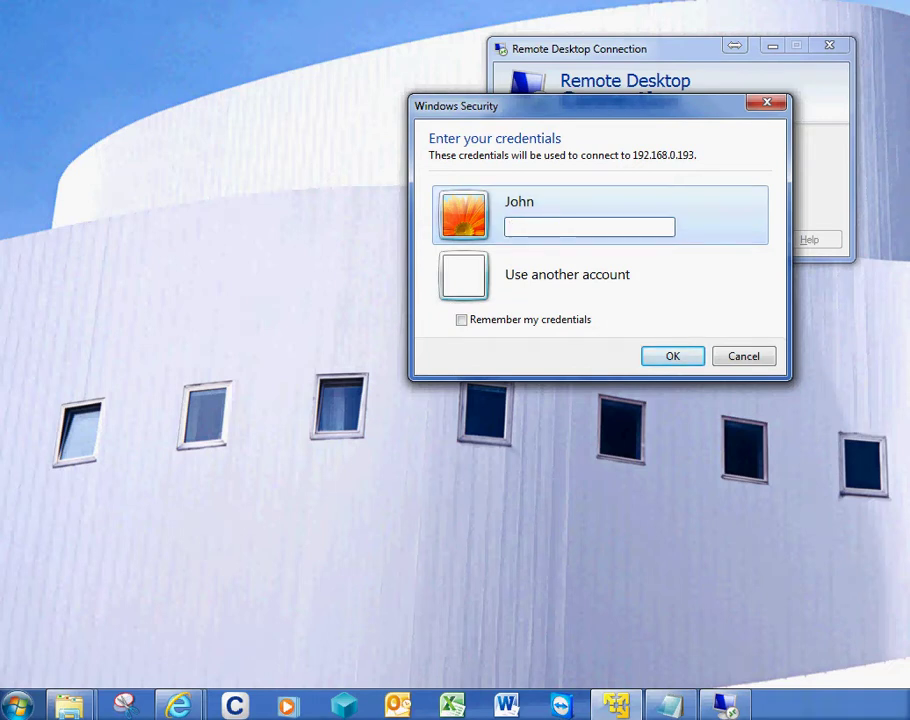
Sign in with another account, entering the VM's local user name and password
click(567, 274)
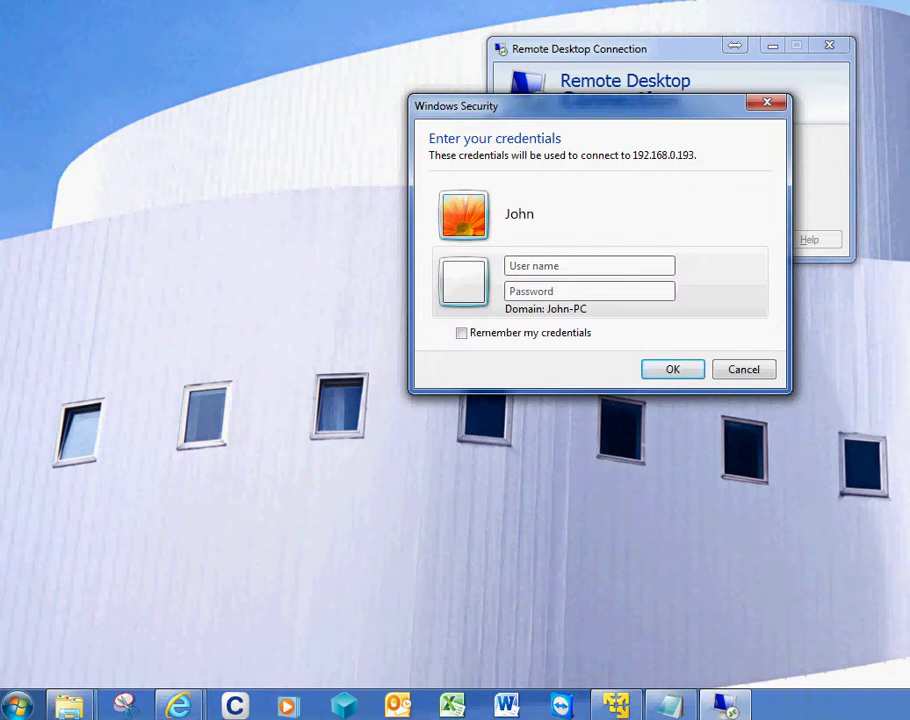
click(589, 266)
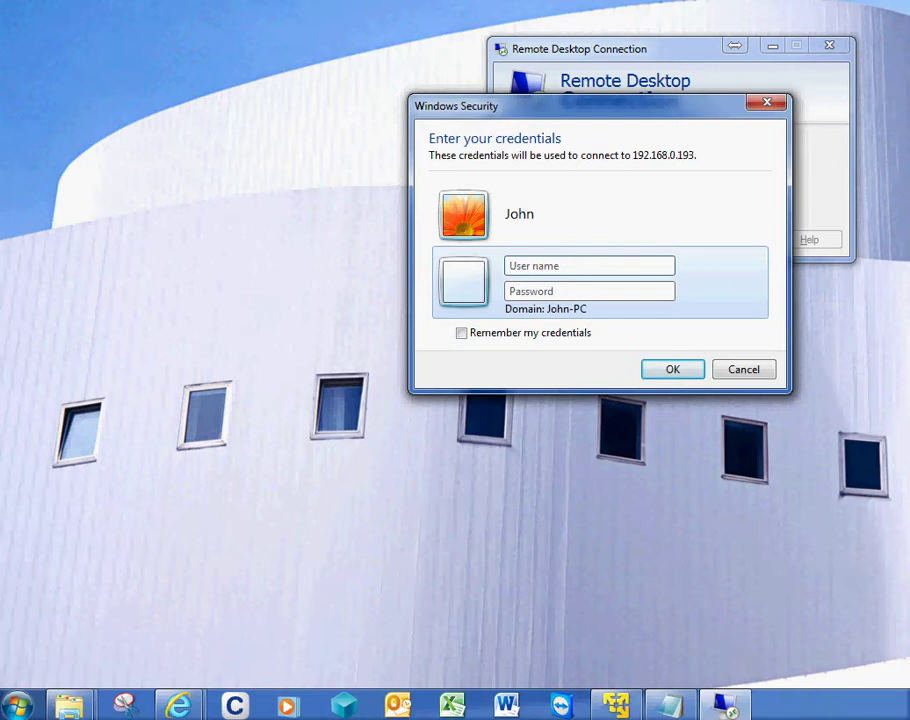
text(Win7-VM)
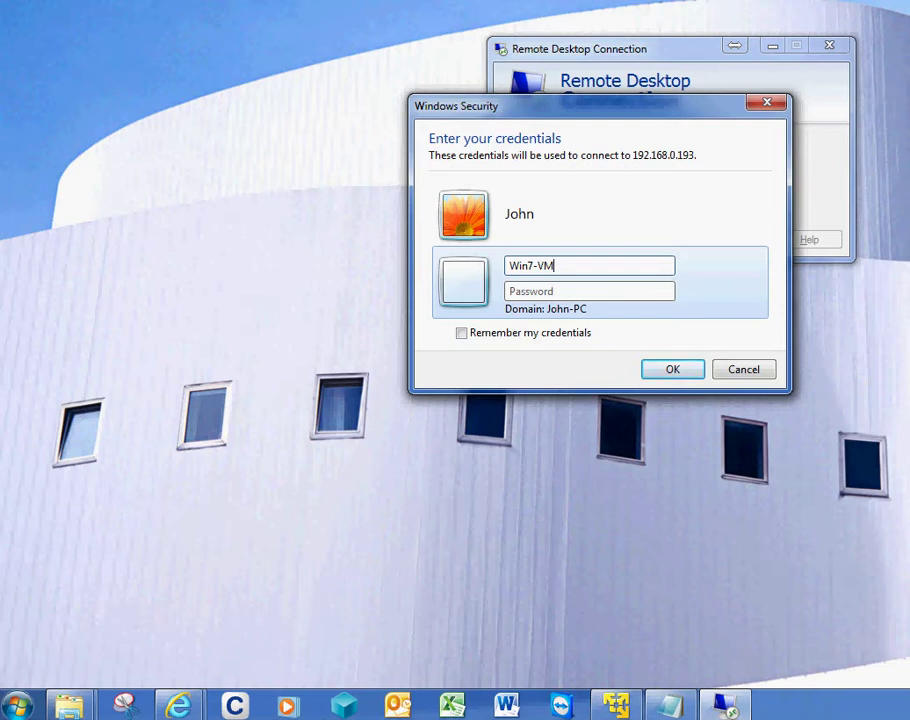
text(\VMusee)
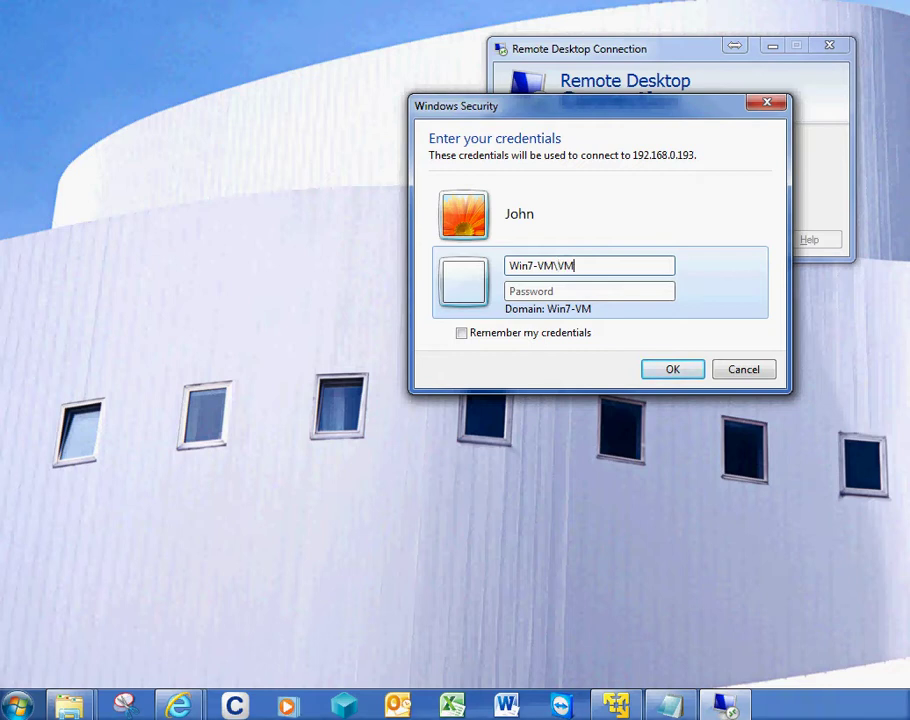
key(BackSpace)
key(BackSpace)
text(er)
key(Tab)
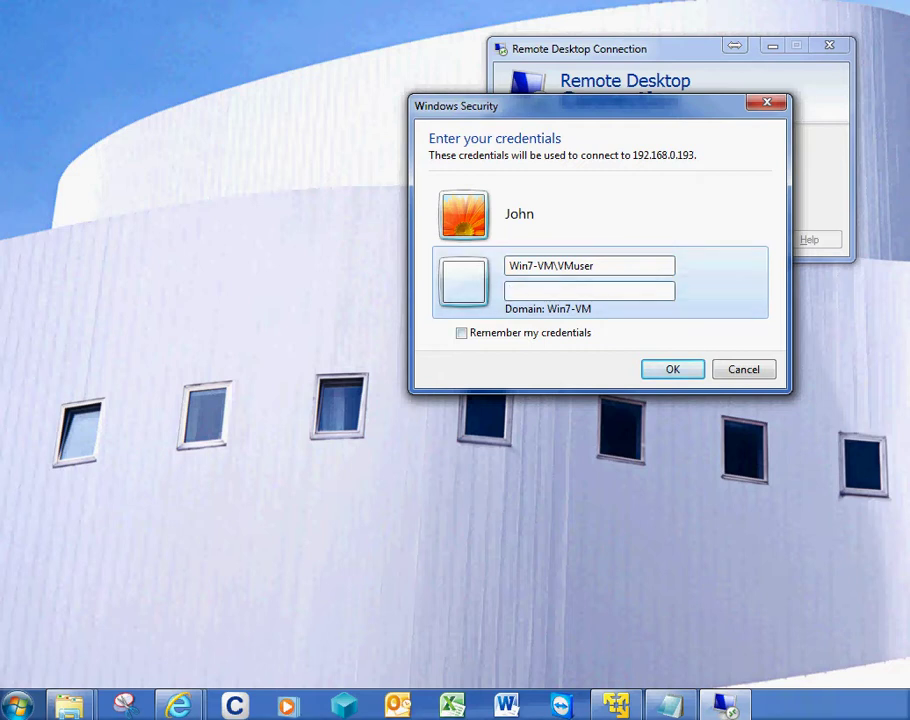
text(*********)
key(Return)
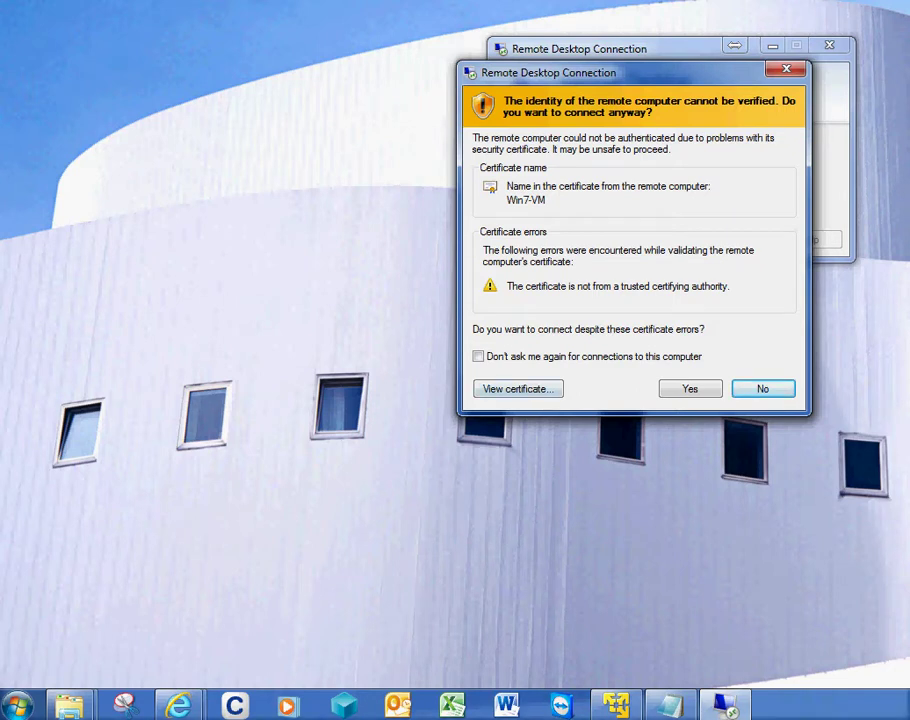
Turn on 'Don't ask me again for connections to this computer' on the certificate warning
click(478, 356)
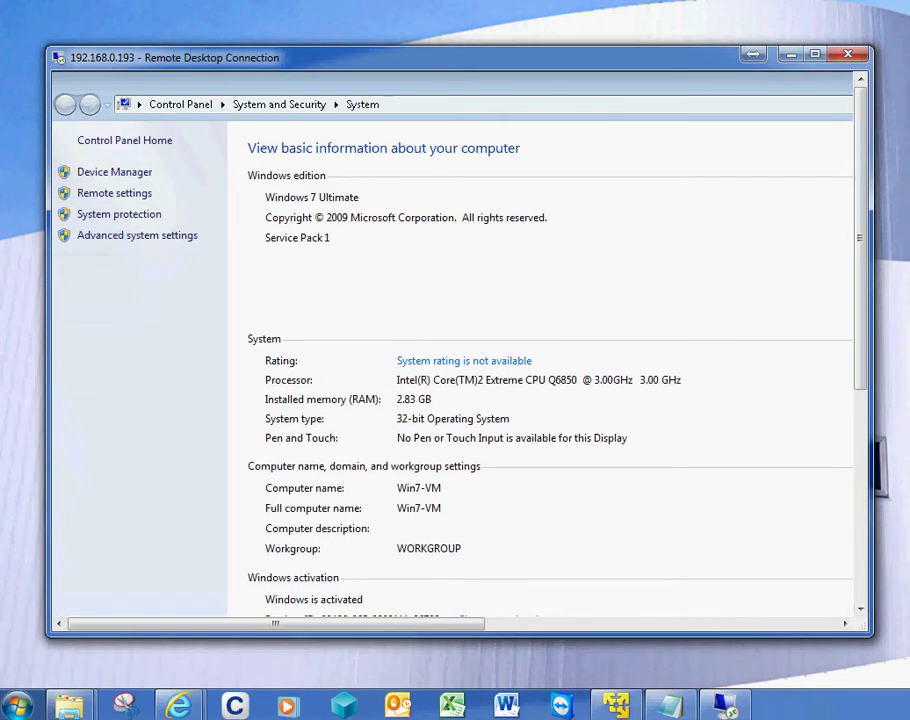
Inside the remote session, launch cmd and run ipconfig
drag(275, 623, 627, 623)
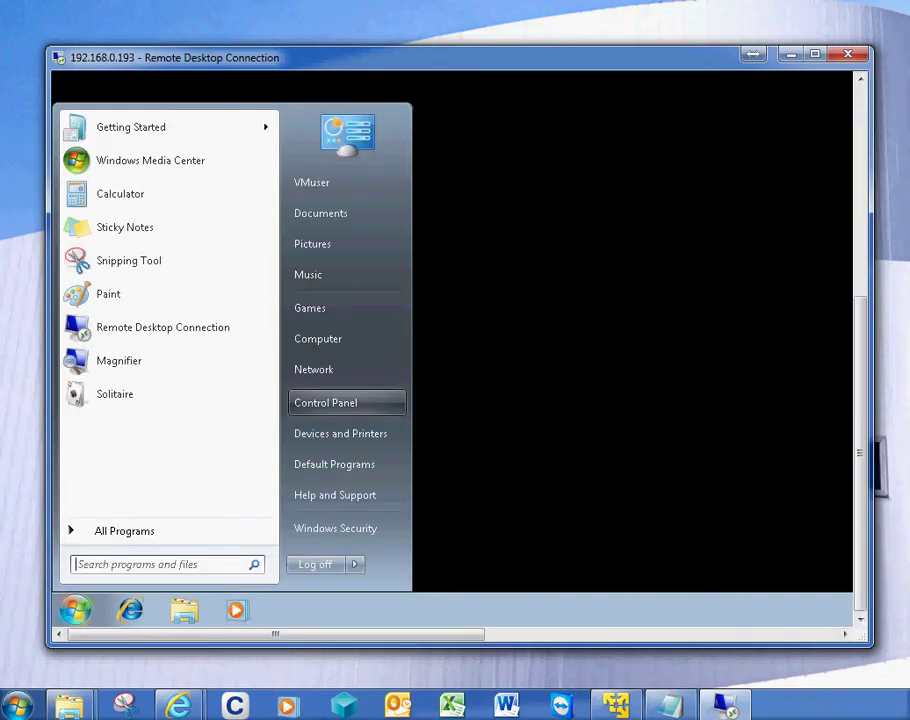
click(318, 338)
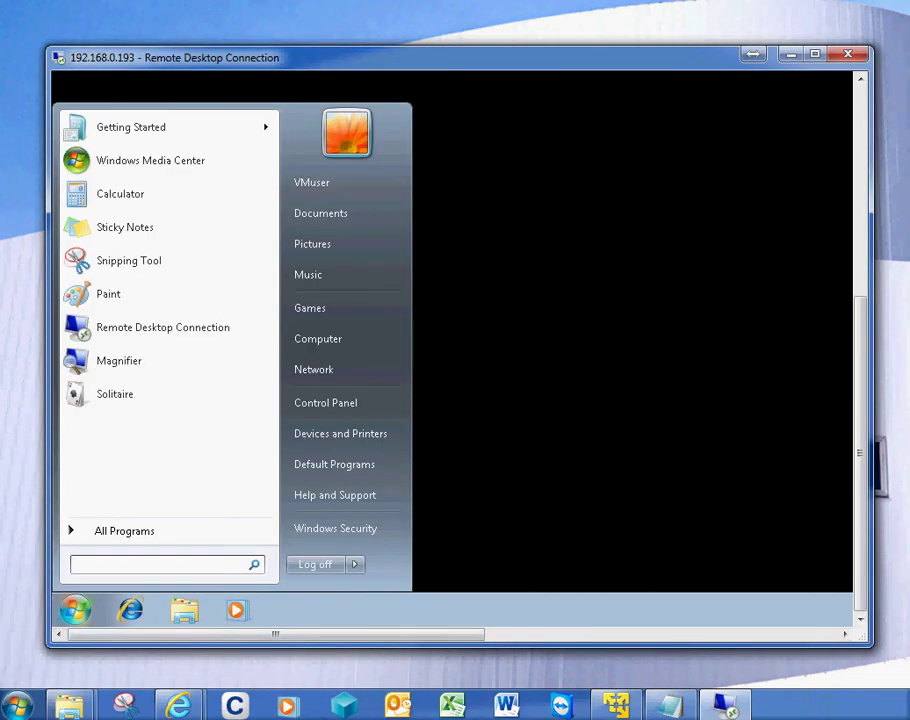
text(cmd)
key(Return)
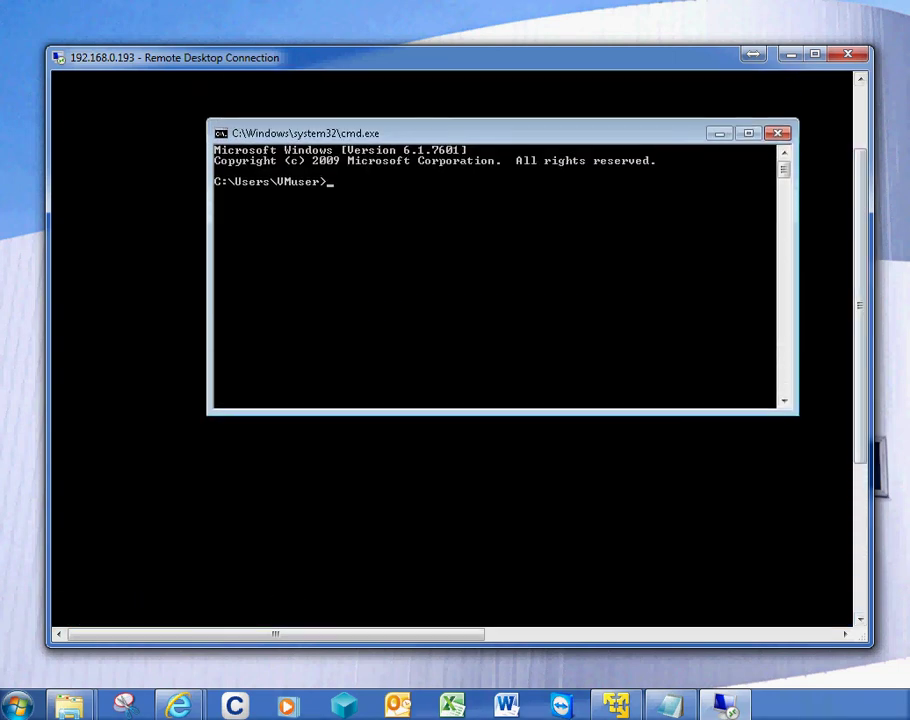
text(ipconfig)
key(Return)
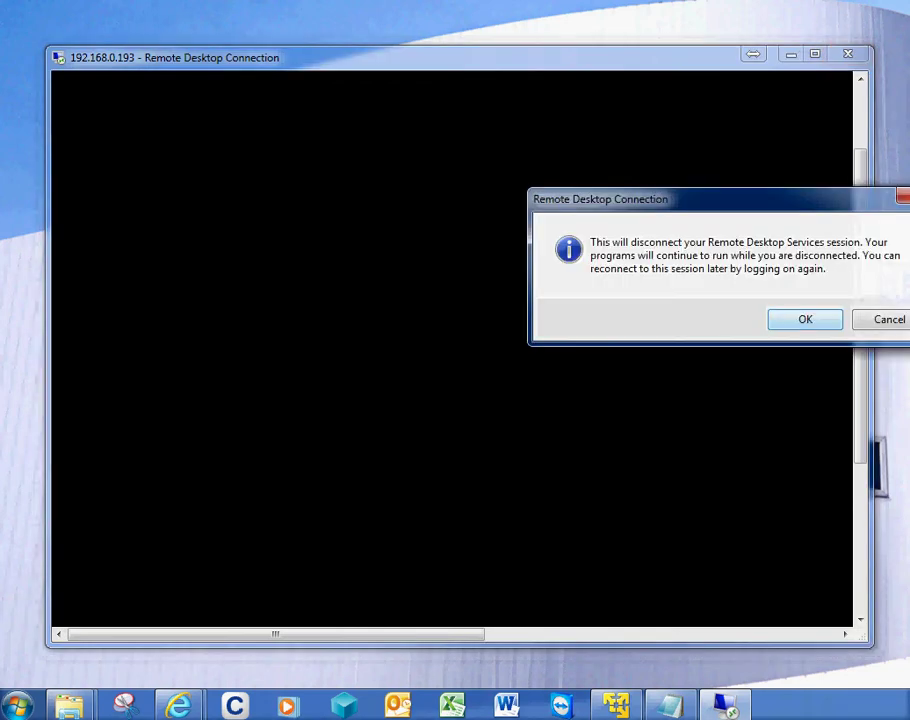
Confirm disconnecting the Remote Desktop session, then enter the account password at the VM's logon screen
key(Return)
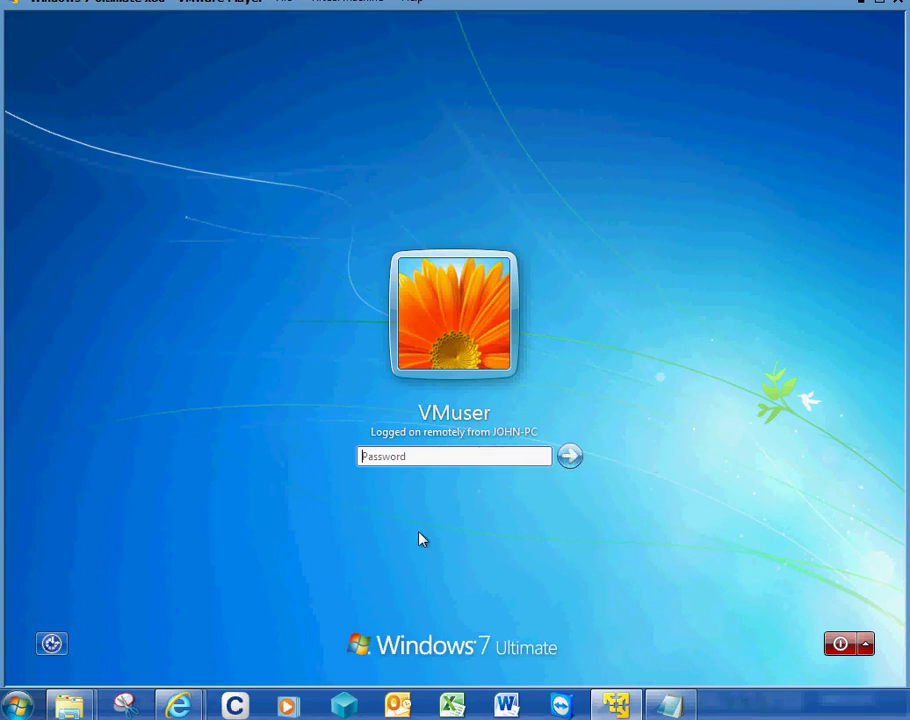
text(********)
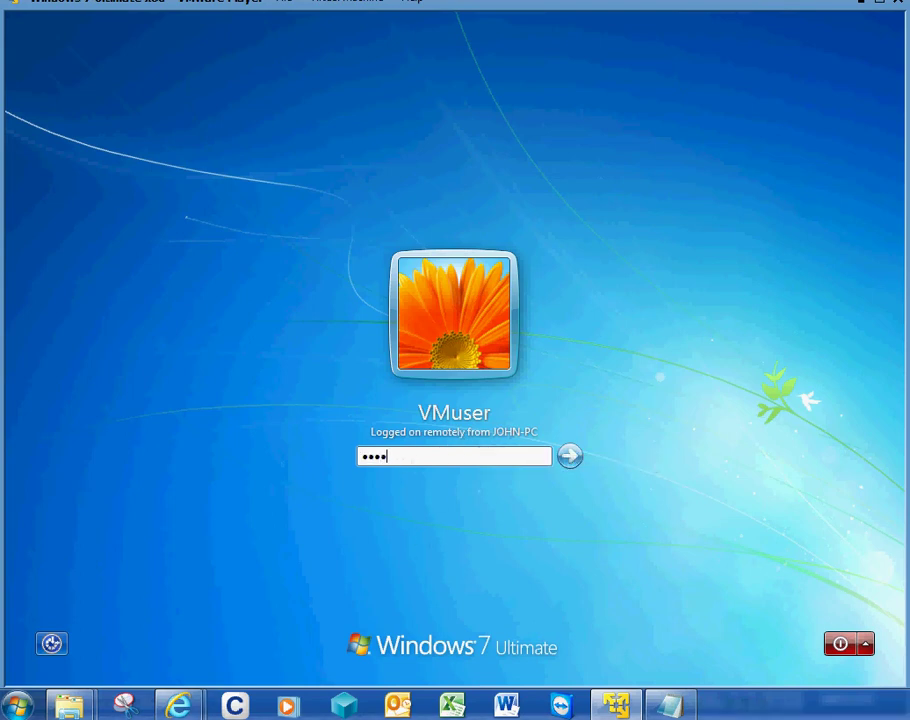